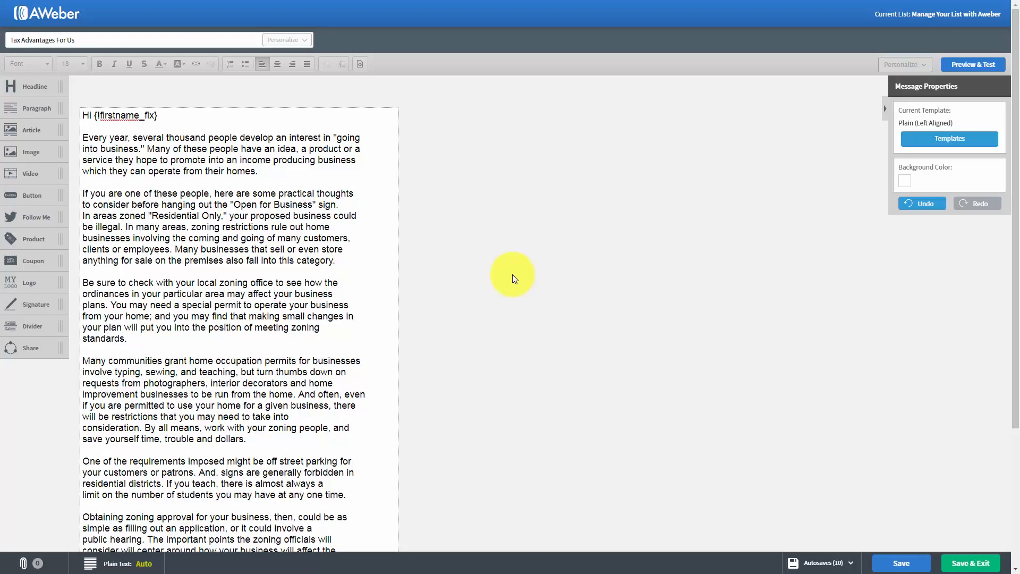
# - Toggle bold on and off for the phrase "Many of these people" in the first paragraph
pyautogui.click(84, 136)
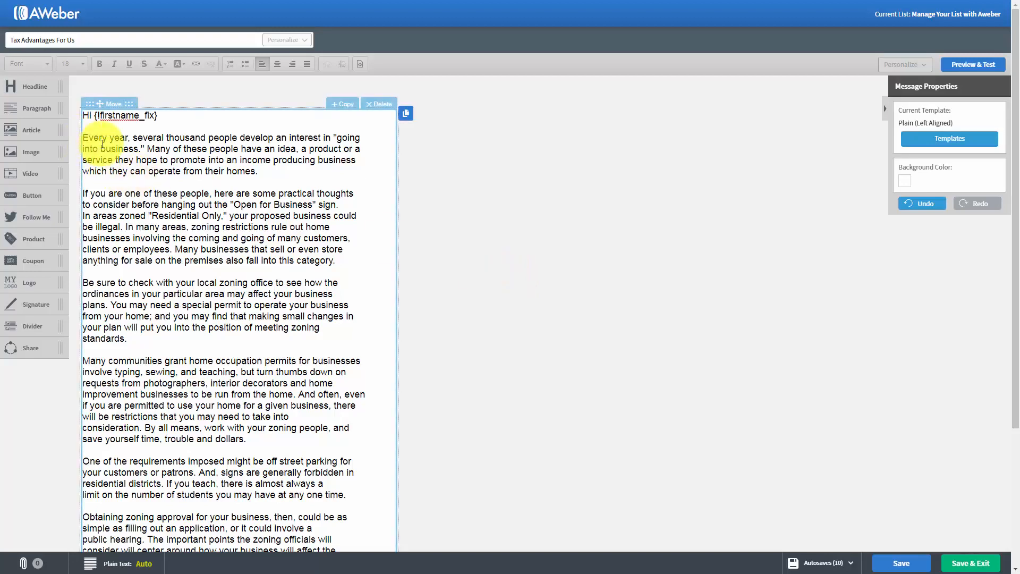
pyautogui.click(84, 137)
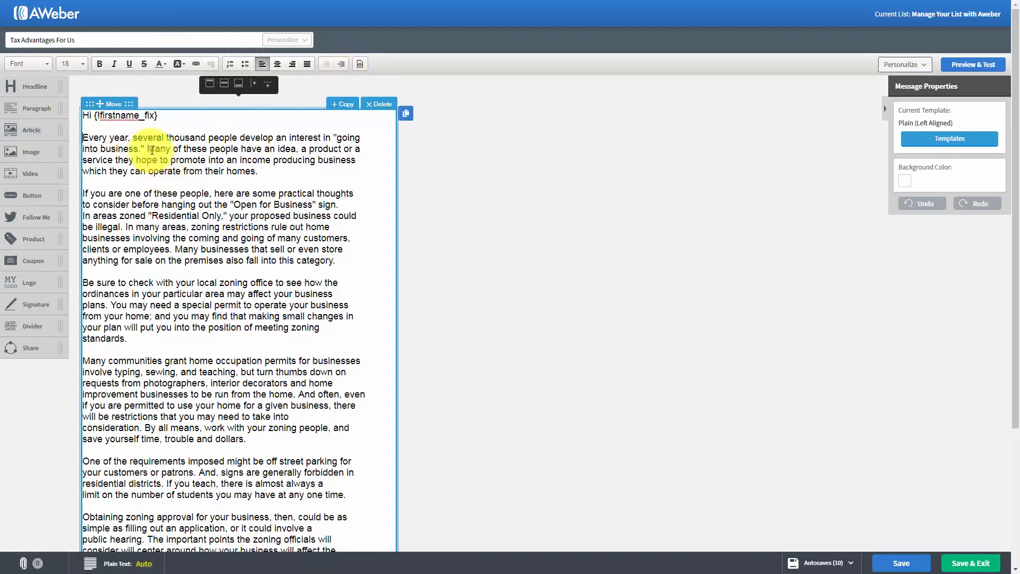
pyautogui.moveTo(149, 149); pyautogui.dragTo(244, 149)
pyautogui.click(98, 64)
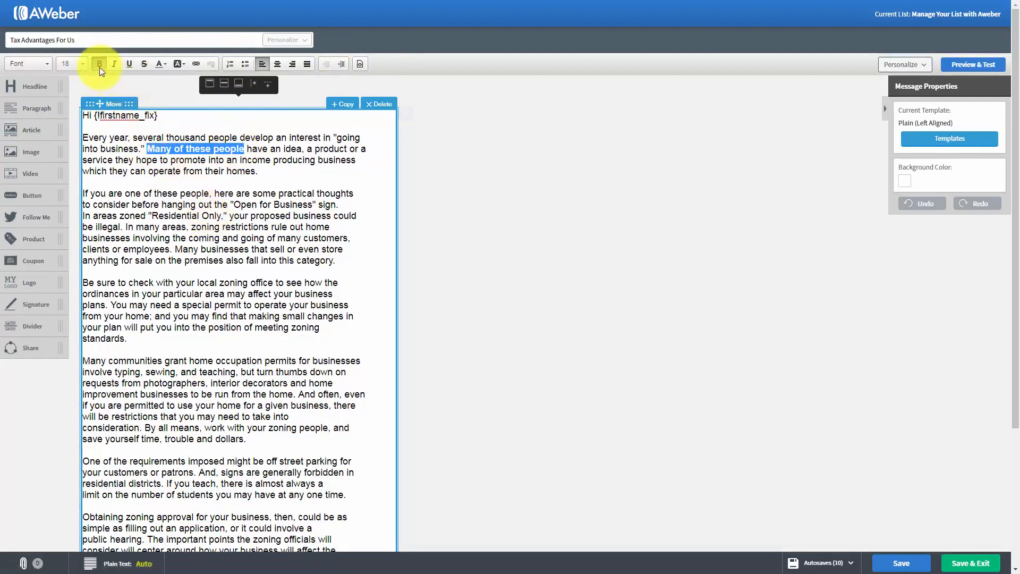
pyautogui.click(97, 64)
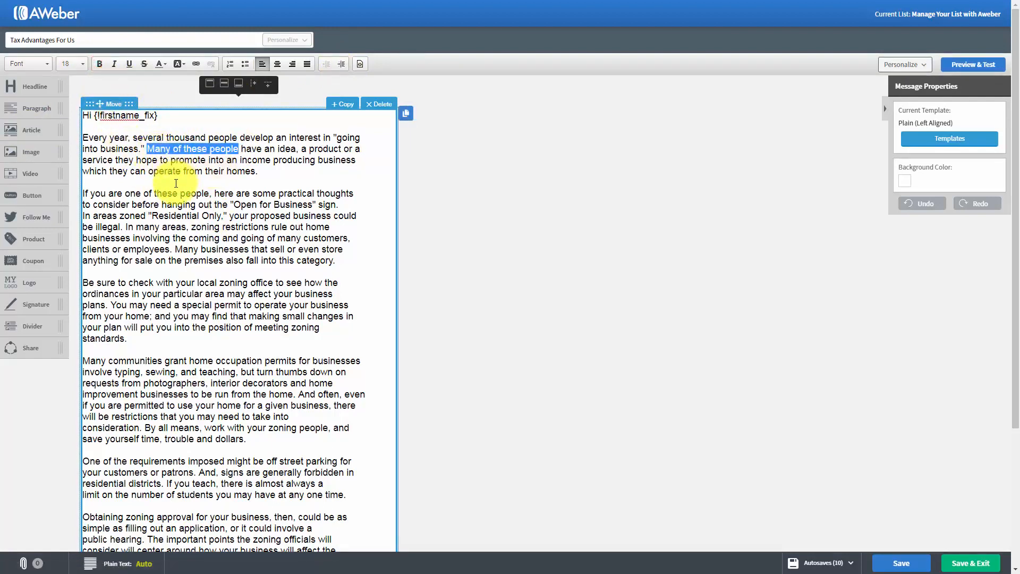
# - Toggle italic, underline and strikethrough on and off, one at a time, for the phrase "Many of these people"
pyautogui.click(116, 64)
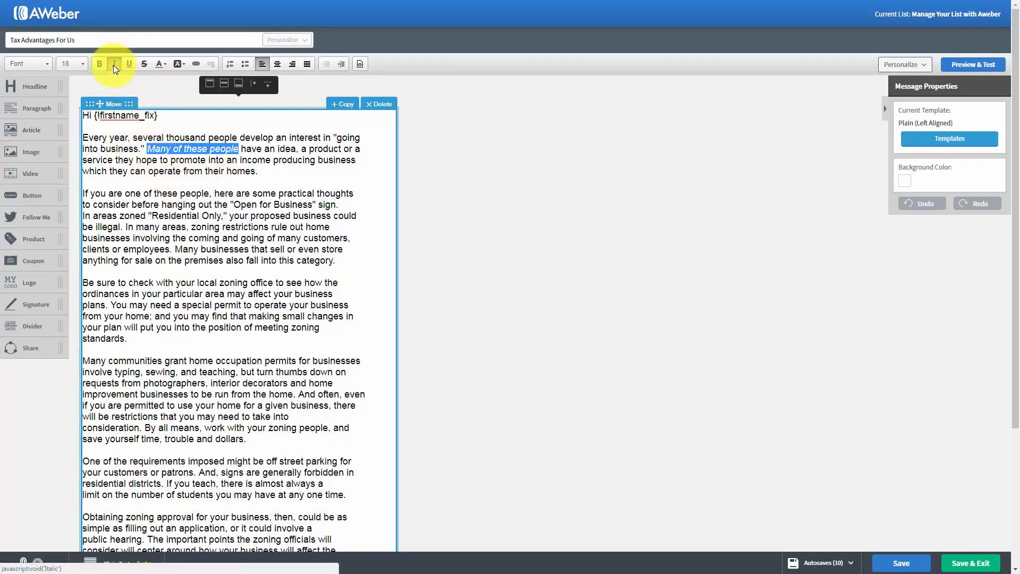
pyautogui.click(113, 64)
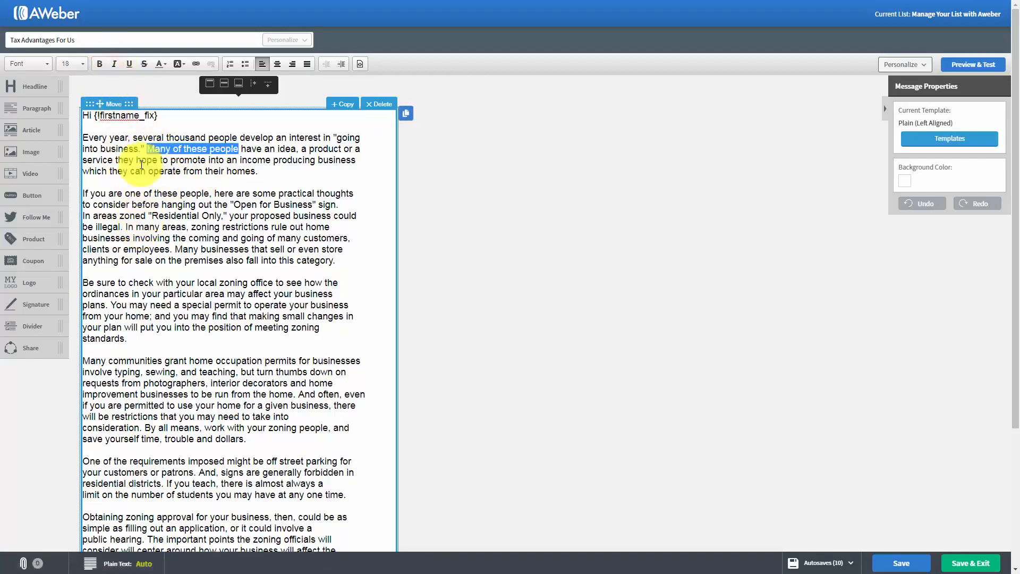
pyautogui.click(128, 64)
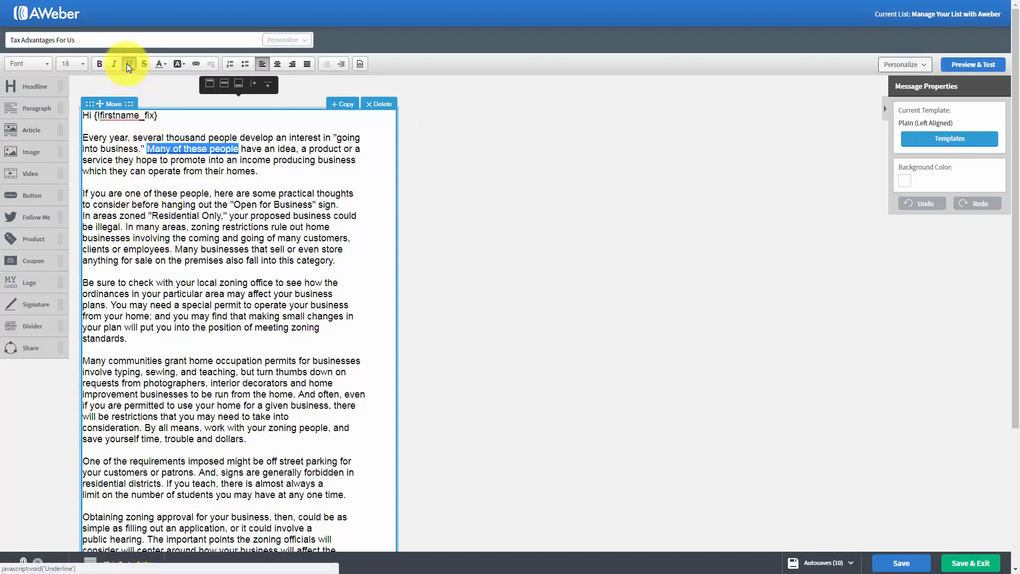
pyautogui.click(126, 63)
pyautogui.click(146, 62)
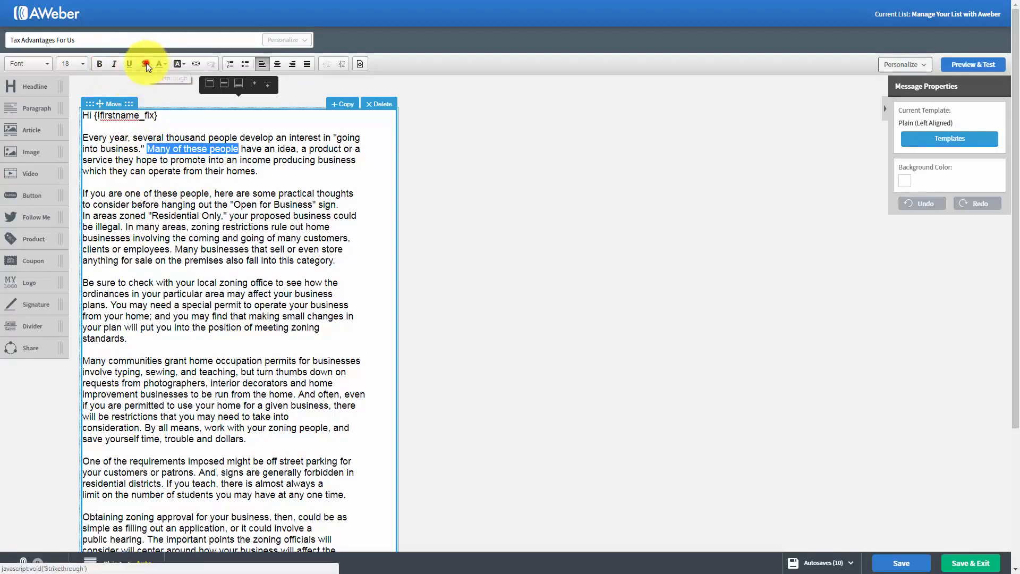
pyautogui.click(145, 63)
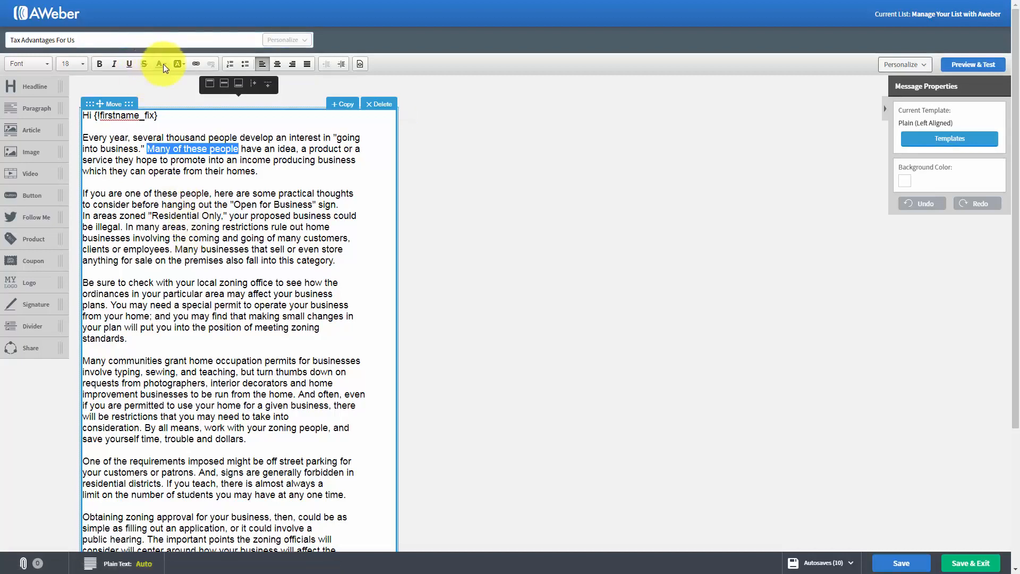
# - Change the text color of "Many of these people" to red #B93936
pyautogui.click(163, 64)
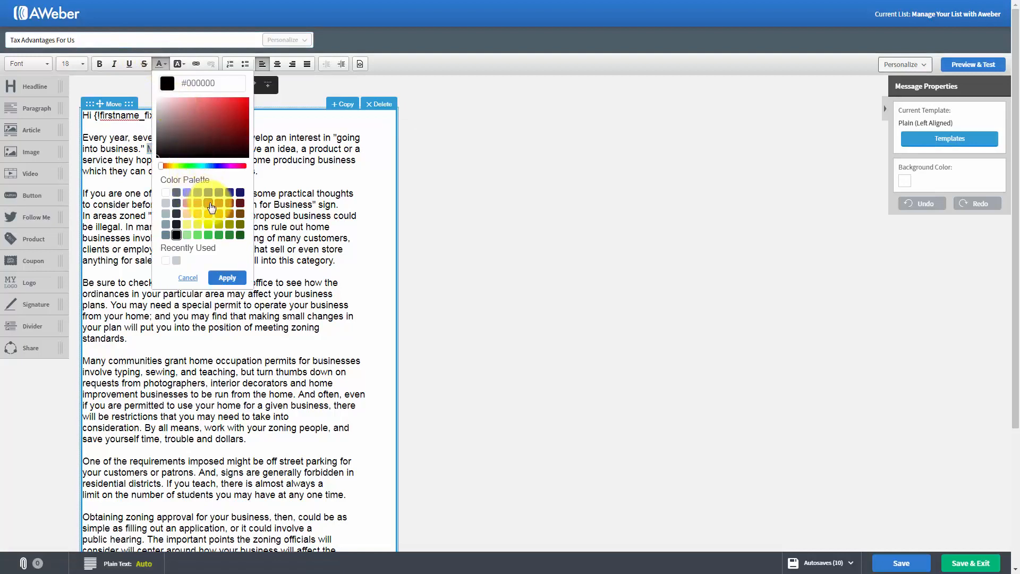
pyautogui.click(209, 204)
pyautogui.click(226, 278)
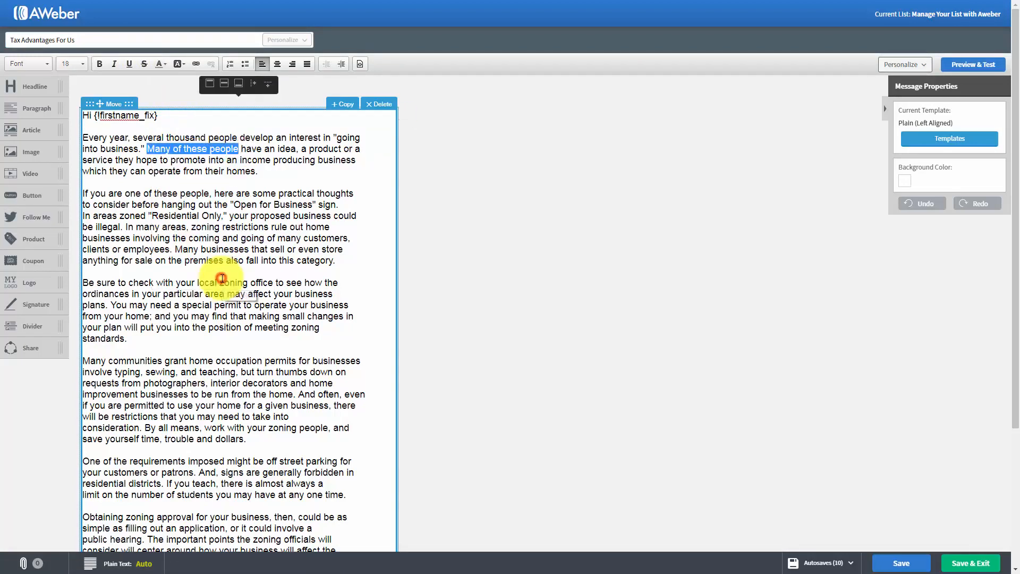
pyautogui.click(240, 214)
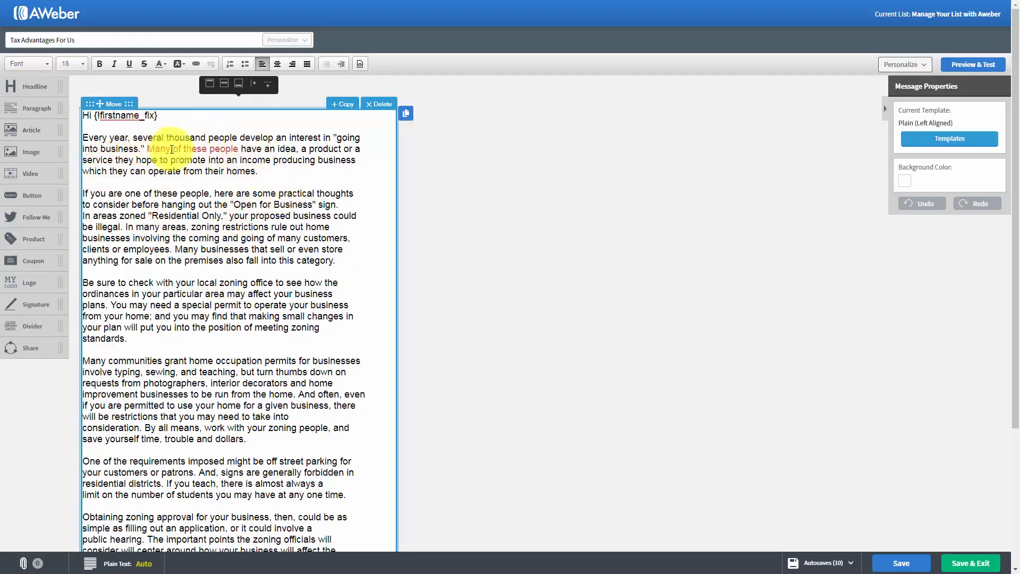
# - Set the text color of "Many of these people" back to black
pyautogui.moveTo(147, 149); pyautogui.dragTo(238, 149)
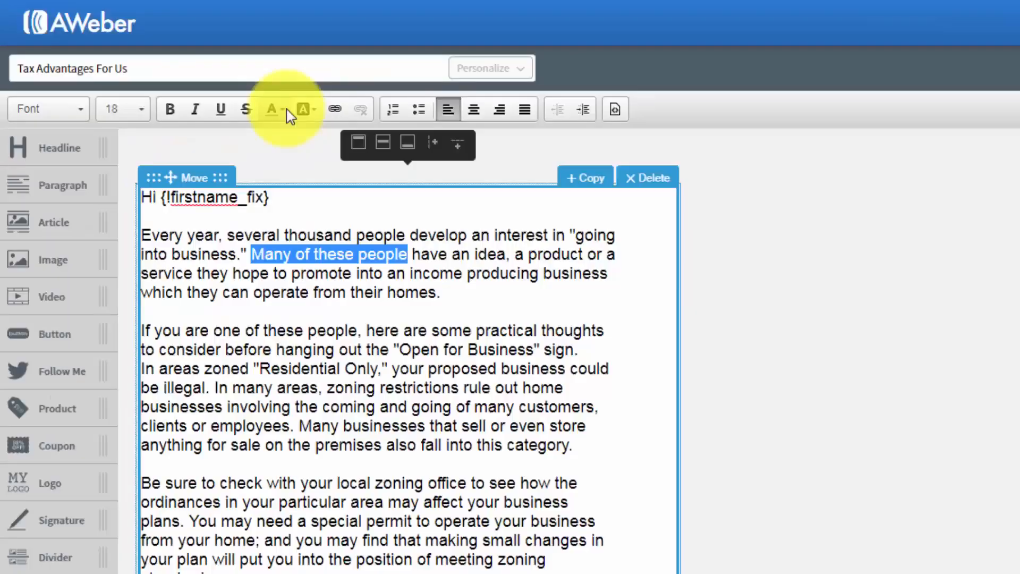
pyautogui.click(164, 63)
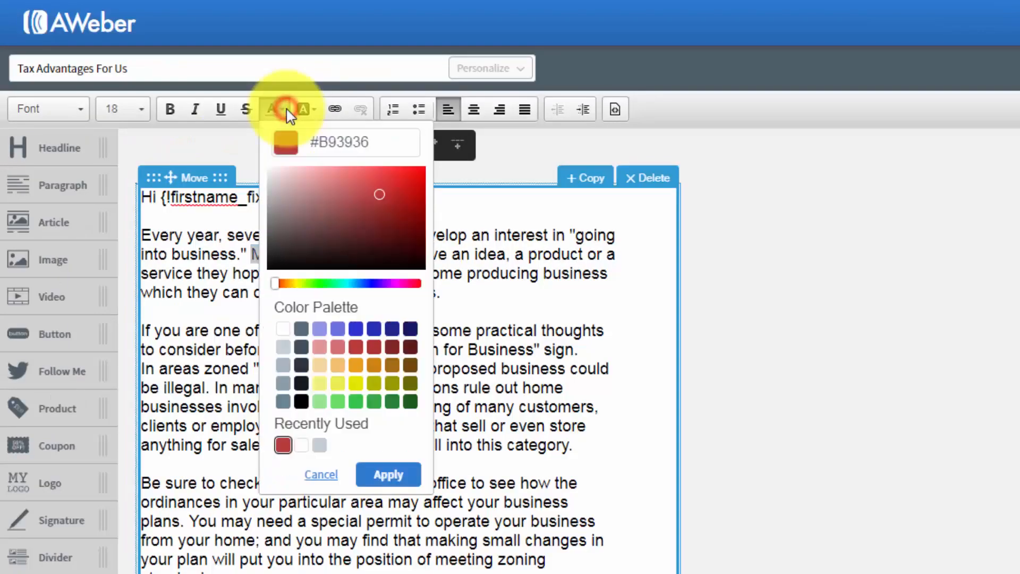
pyautogui.click(301, 402)
pyautogui.click(388, 474)
pyautogui.click(380, 372)
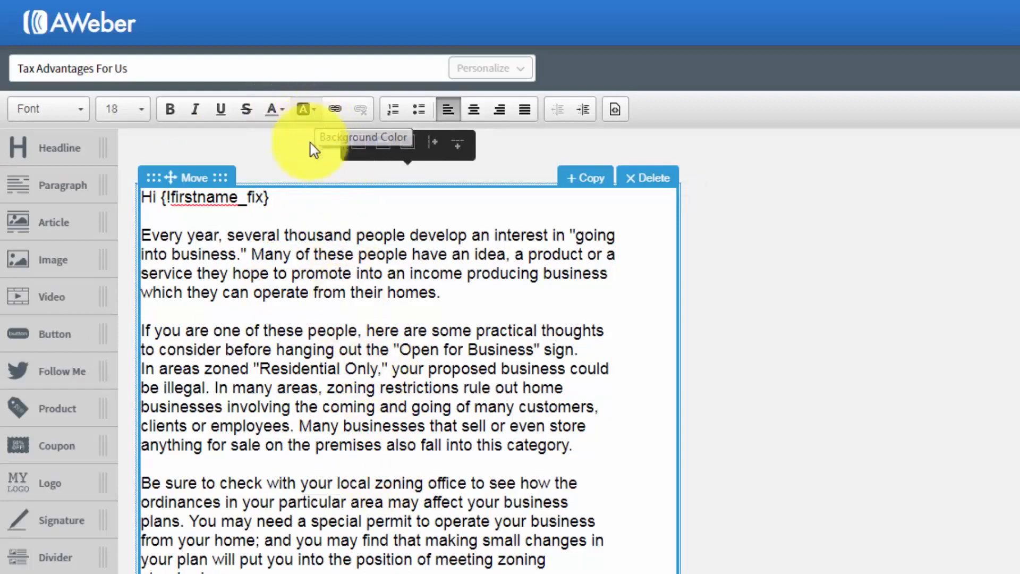
# - Apply the light yellow background color #F0F17F to "thousand people develop" in the first paragraph
pyautogui.moveTo(286, 234); pyautogui.dragTo(465, 233)
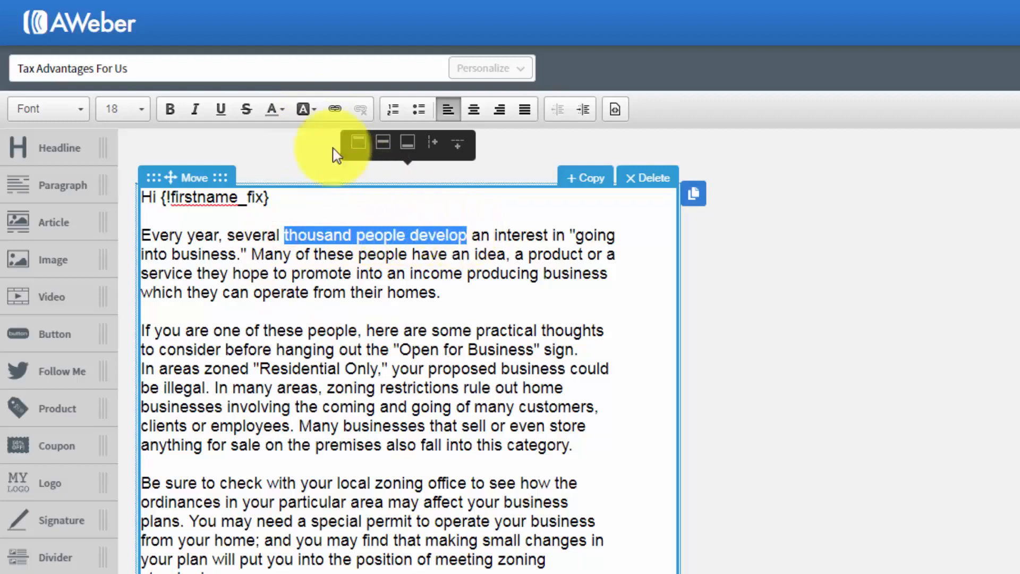
pyautogui.click(316, 110)
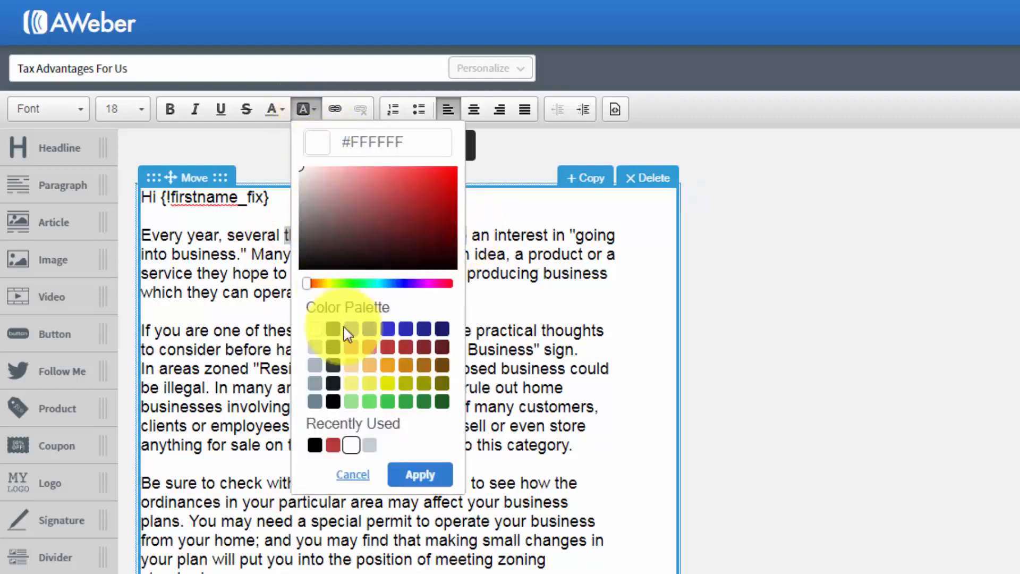
pyautogui.click(349, 381)
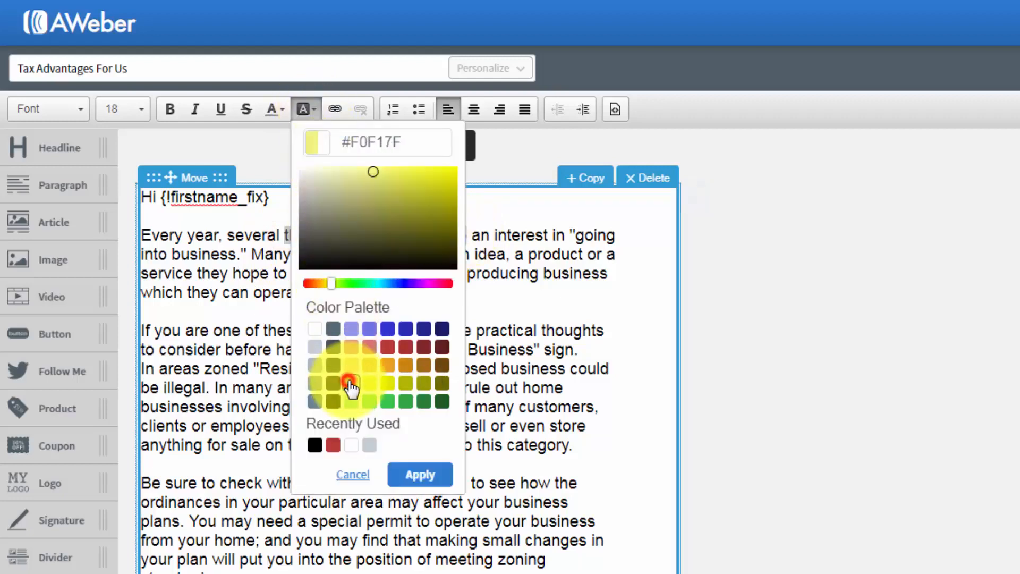
pyautogui.click(420, 474)
pyautogui.click(439, 370)
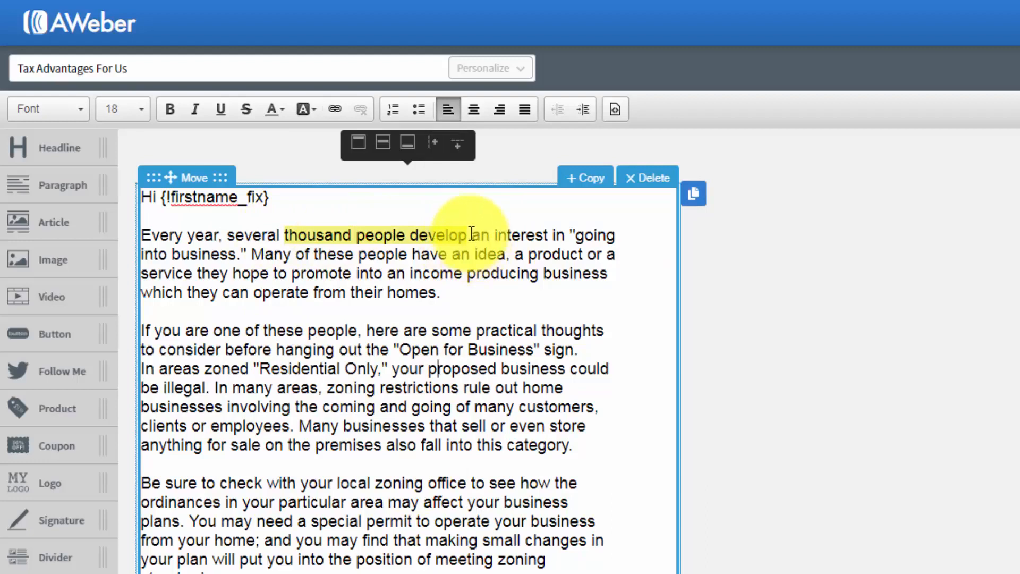
# - Reset the background color of "thousand people develop" to white #FFFFFF
pyautogui.moveTo(471, 234); pyautogui.dragTo(288, 233)
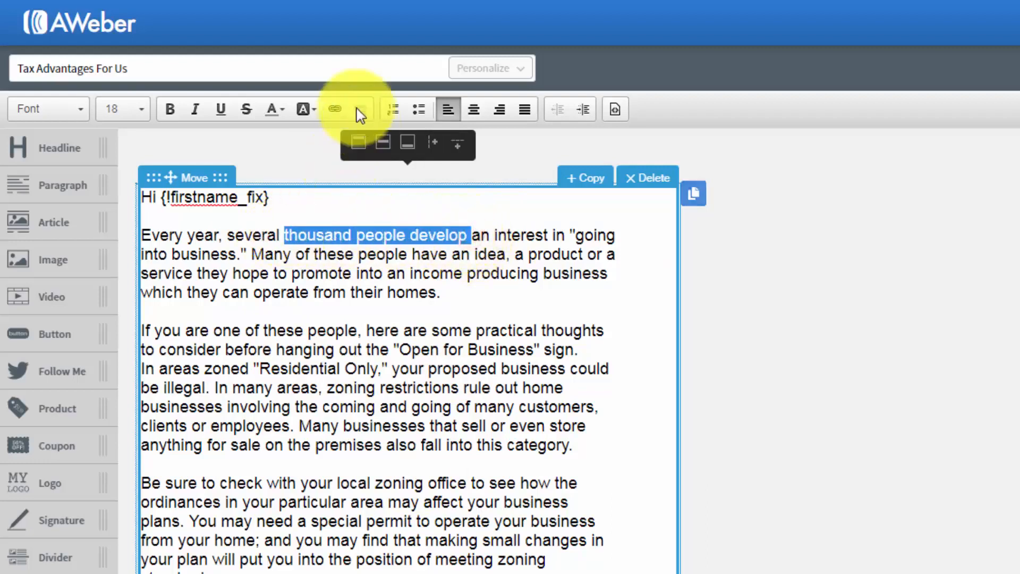
pyautogui.click(309, 110)
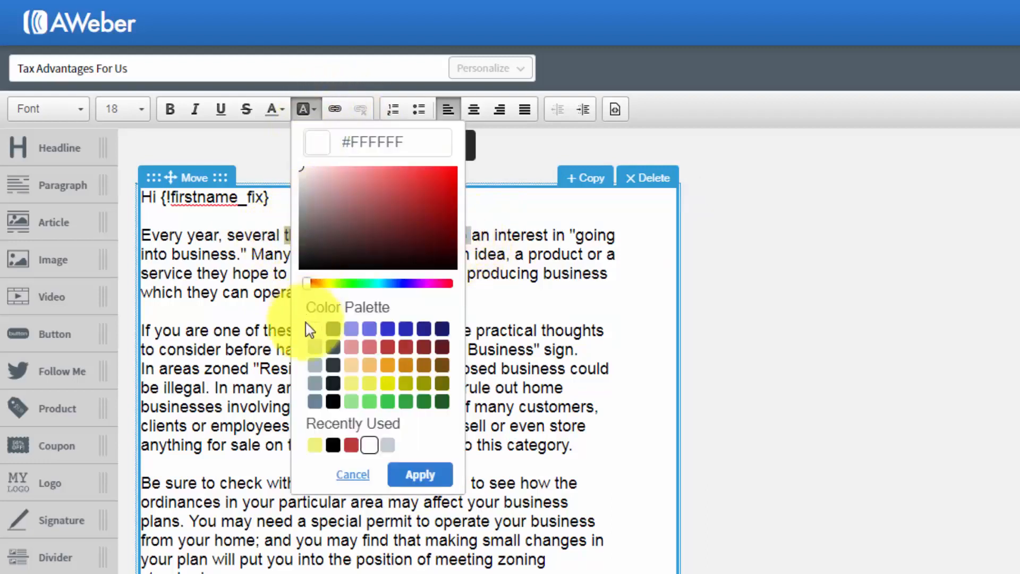
pyautogui.click(419, 478)
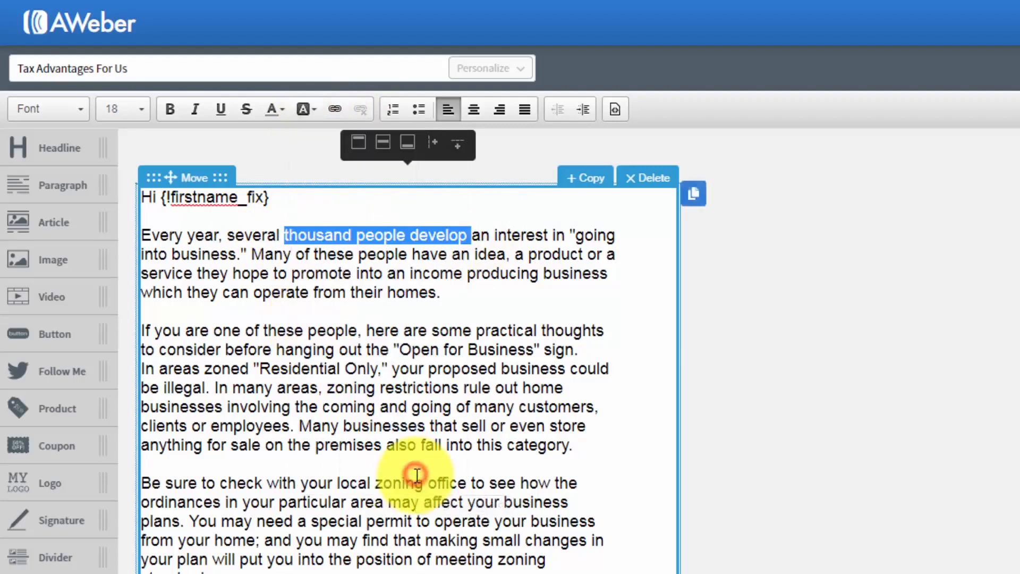
pyautogui.click(427, 394)
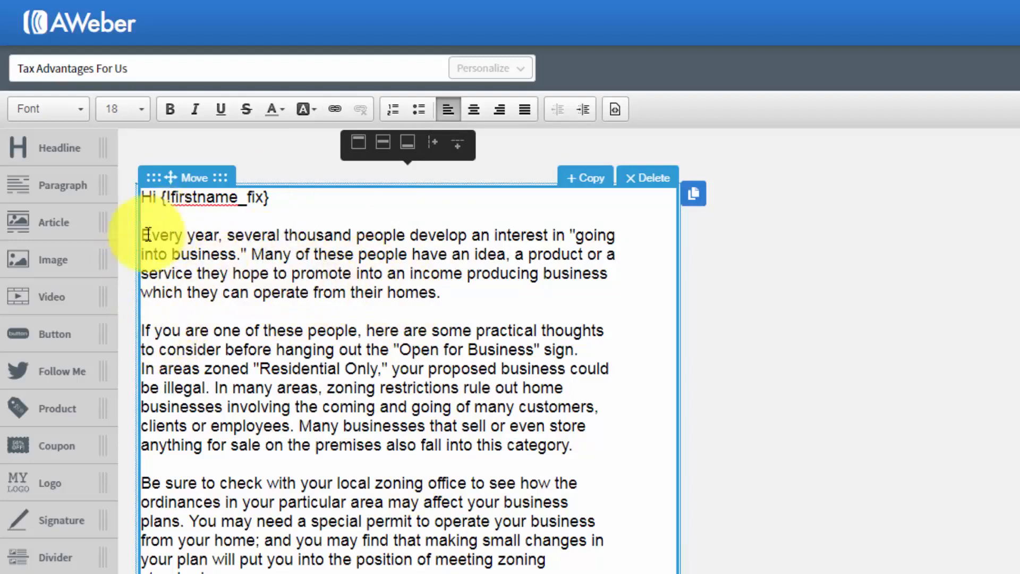
# - Try formatting the whole first paragraph below the greeting as a numbered list, and remove the list formatting again
pyautogui.moveTo(145, 235); pyautogui.dragTo(438, 296)
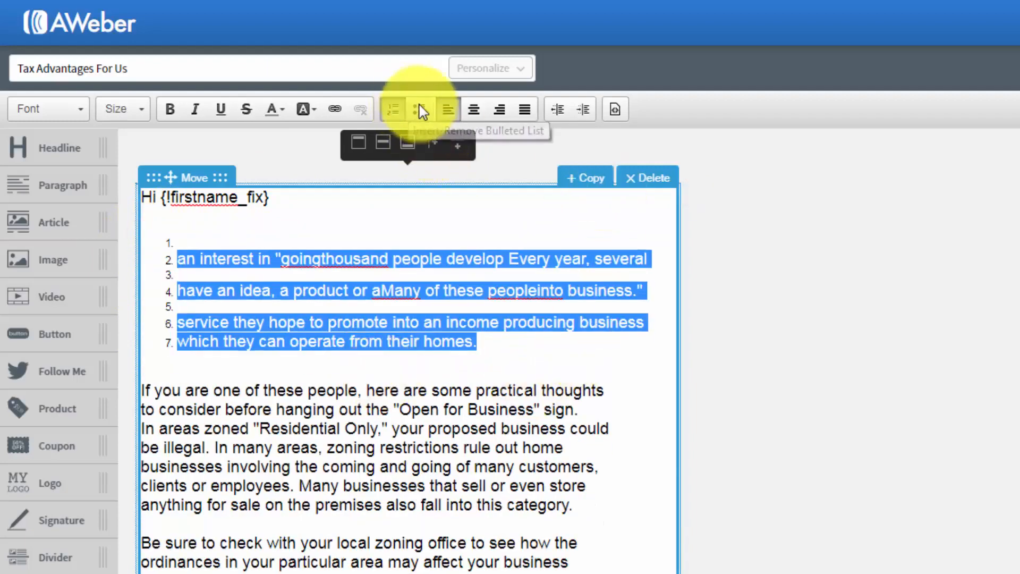
pyautogui.click(391, 106)
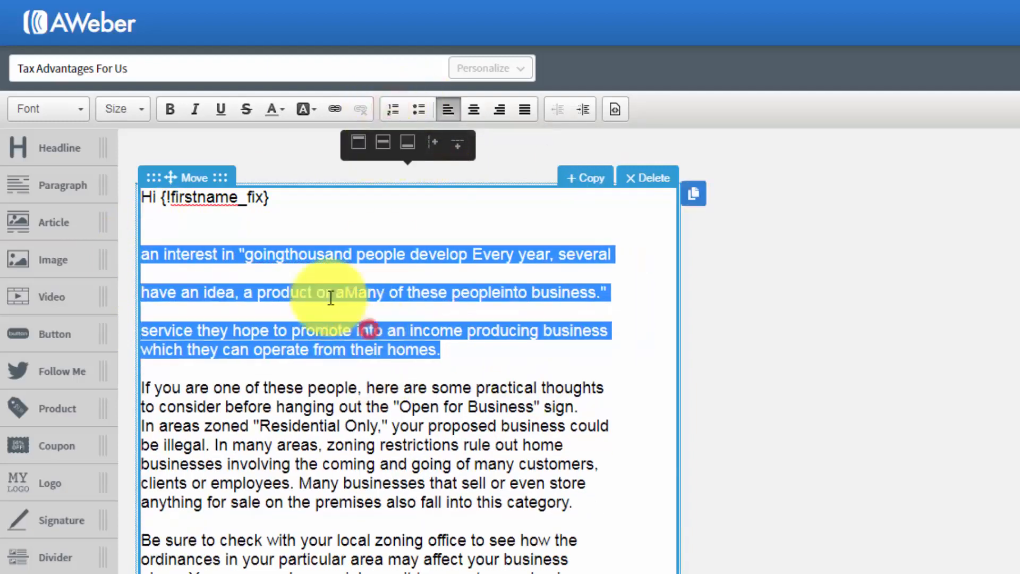
pyautogui.click(369, 331)
# - Delete the jumbled first paragraph and its extra blank lines, so the body starts with "If you are one of these people"
pyautogui.moveTo(474, 353); pyautogui.dragTo(137, 248)
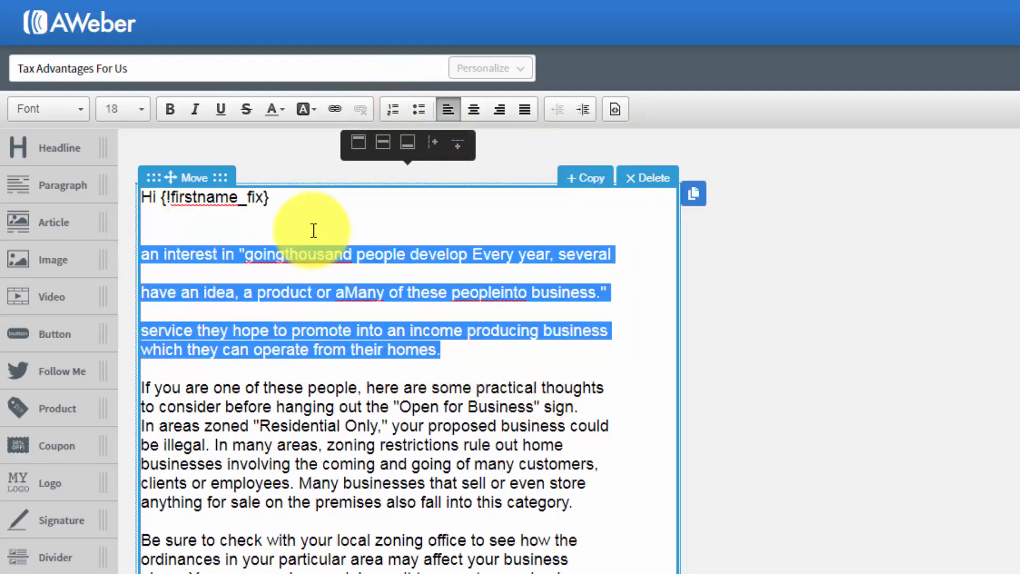
pyautogui.press('BackSpace')
pyautogui.press('BackSpace')
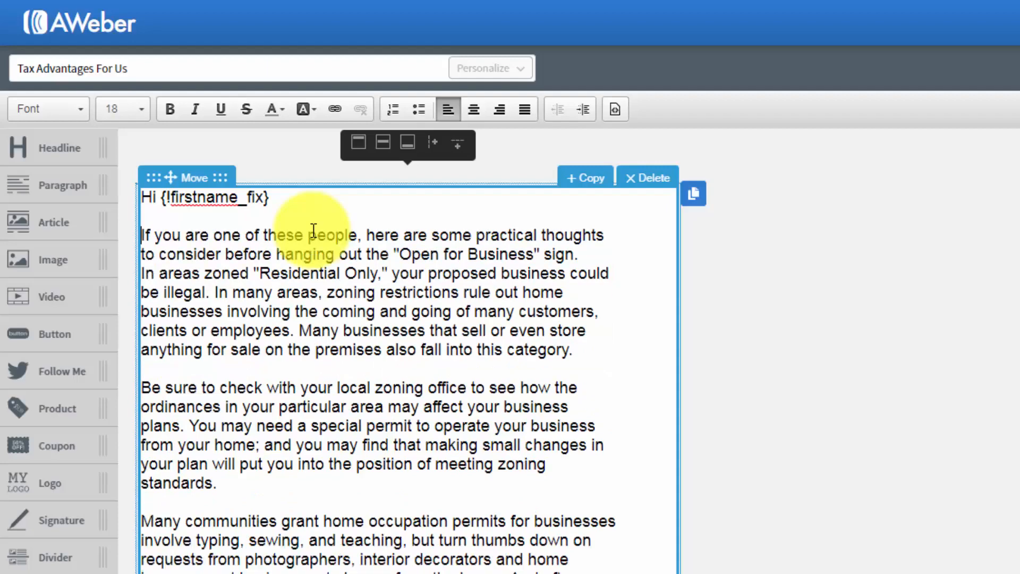
pyautogui.click(348, 288)
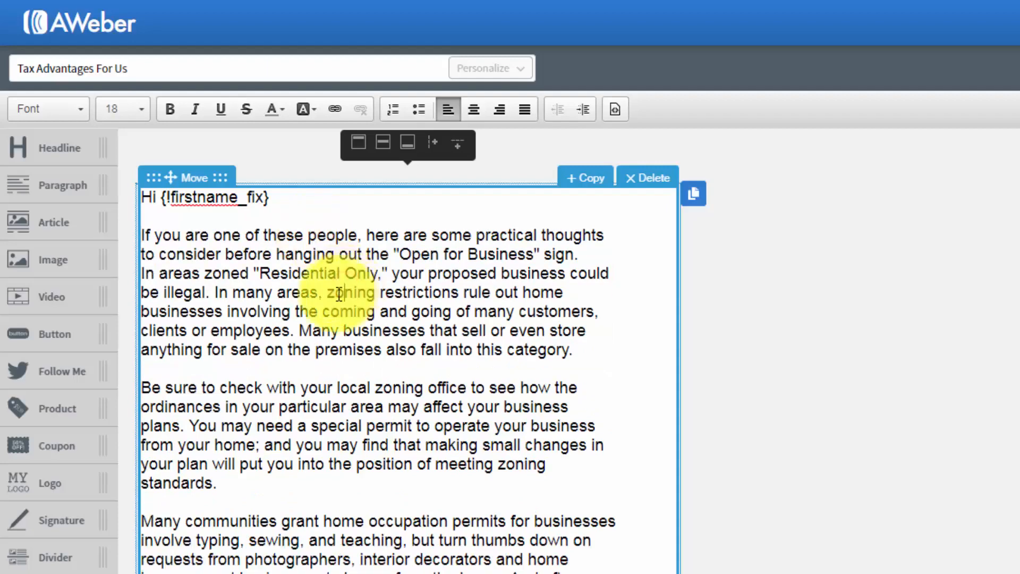
pyautogui.click(318, 293)
pyautogui.write(',')
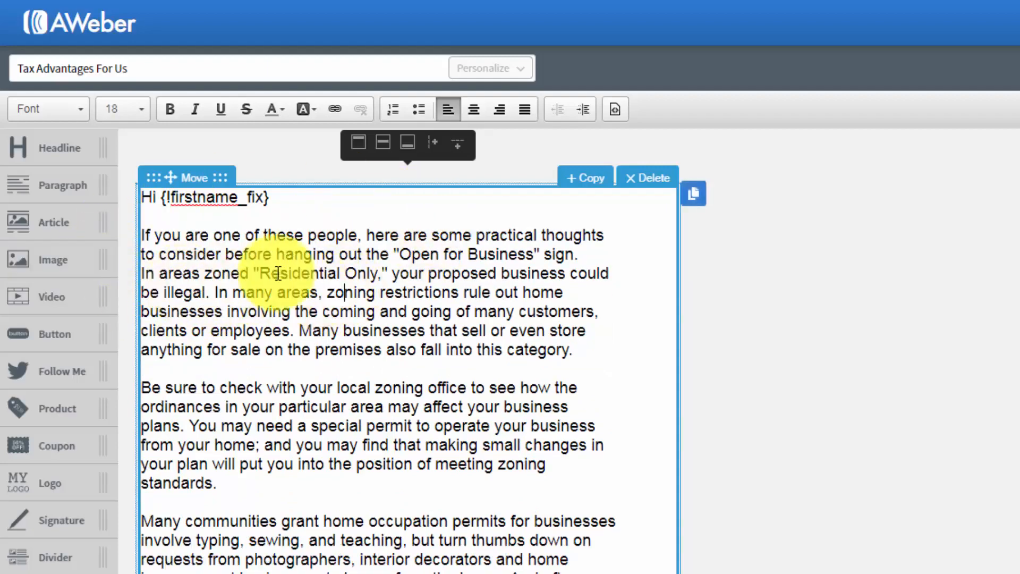
pyautogui.click(368, 327)
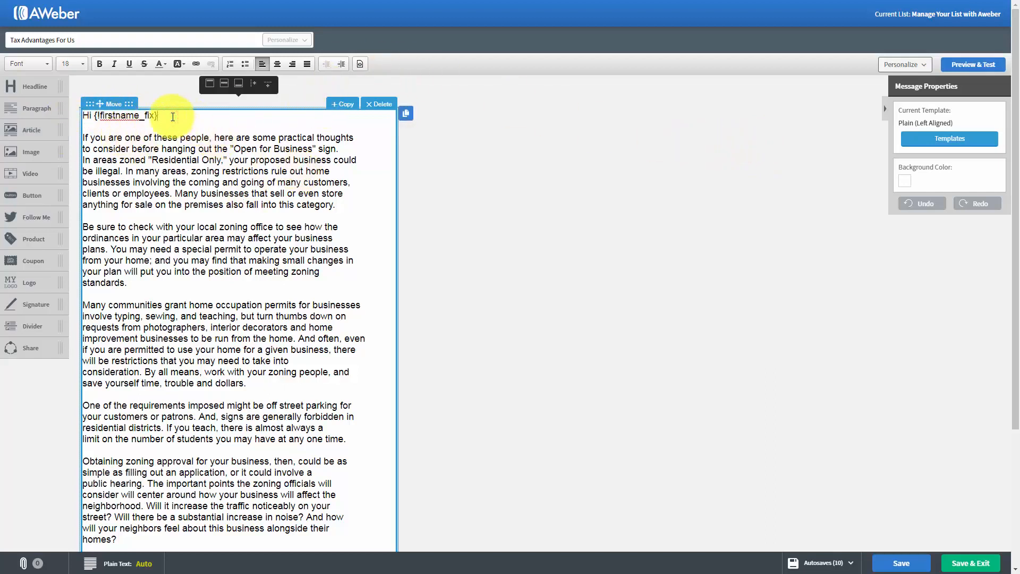
# - Try a headline block reading "Tax Advantages" above the greeting line, and delete that block again
pyautogui.click(173, 117)
pyautogui.press('Return')
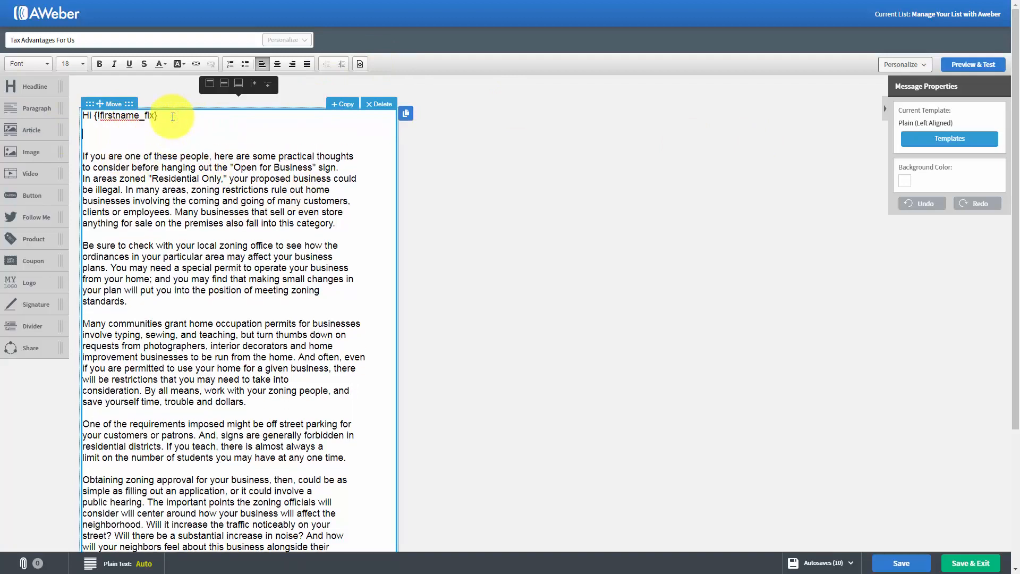
pyautogui.moveTo(18, 87); pyautogui.dragTo(21, 87)
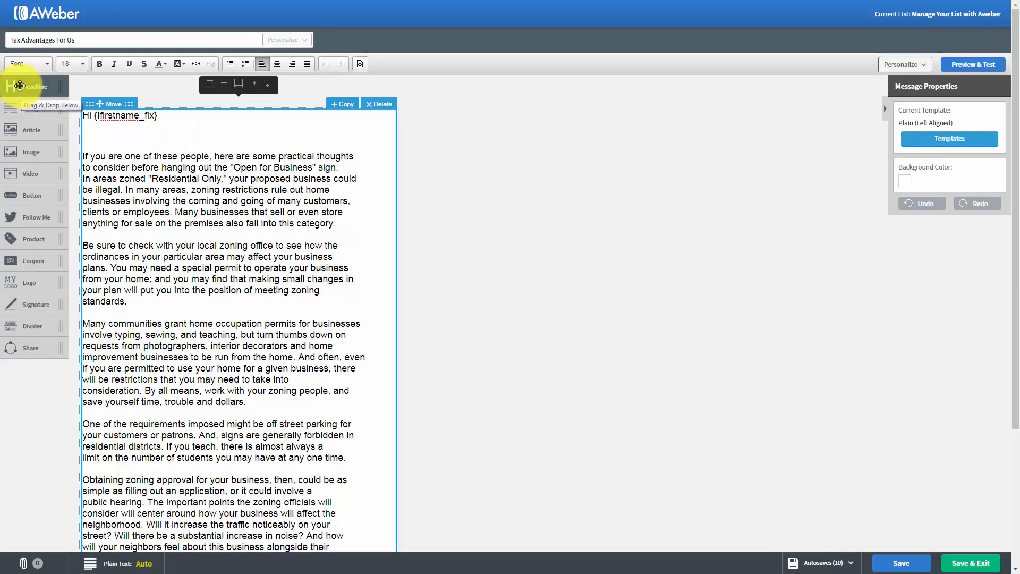
pyautogui.moveTo(20, 86); pyautogui.dragTo(114, 149)
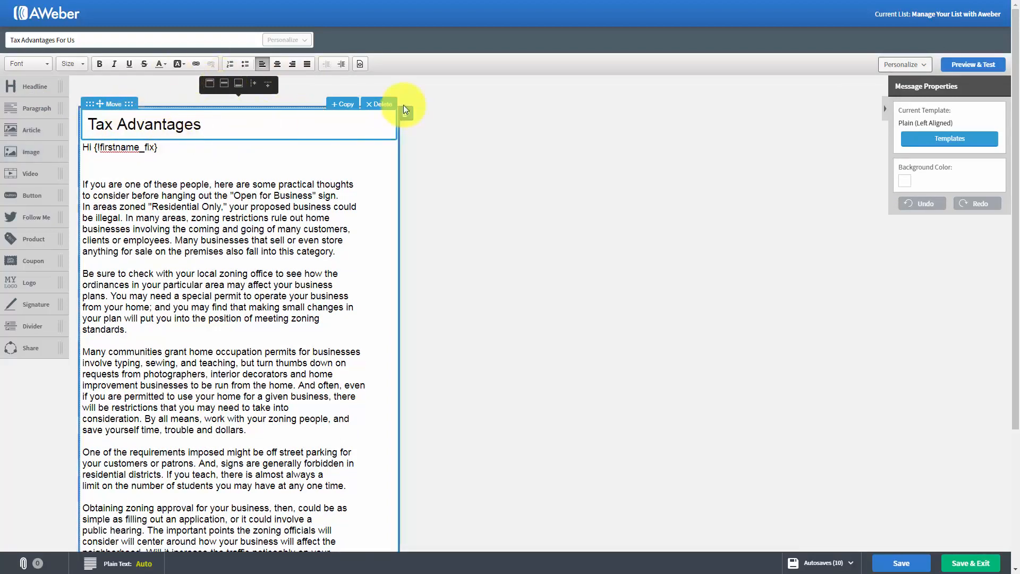
pyautogui.click(382, 106)
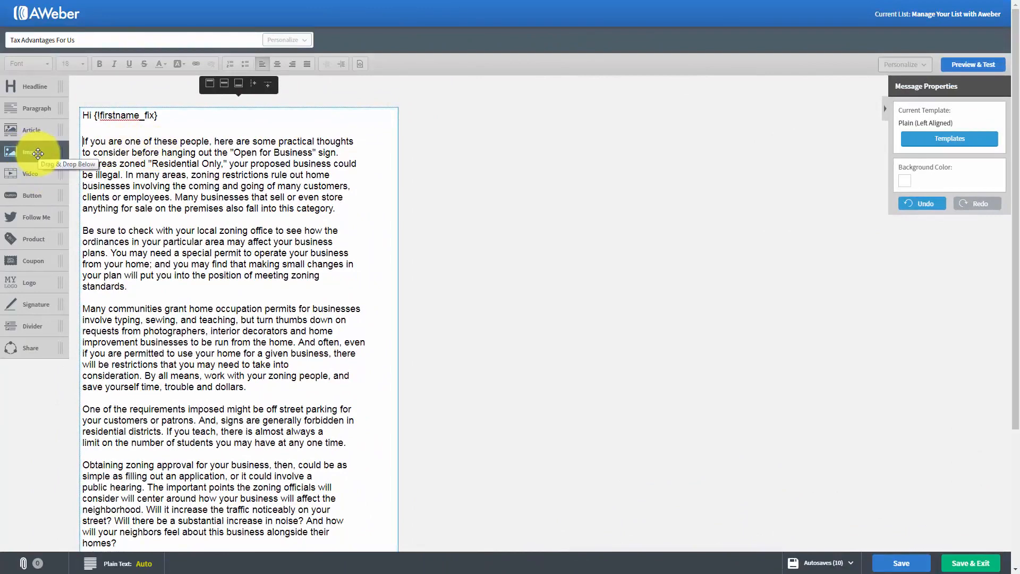
# - Insert an empty image block above the greeting line of the message
pyautogui.moveTo(37, 153); pyautogui.dragTo(146, 143)
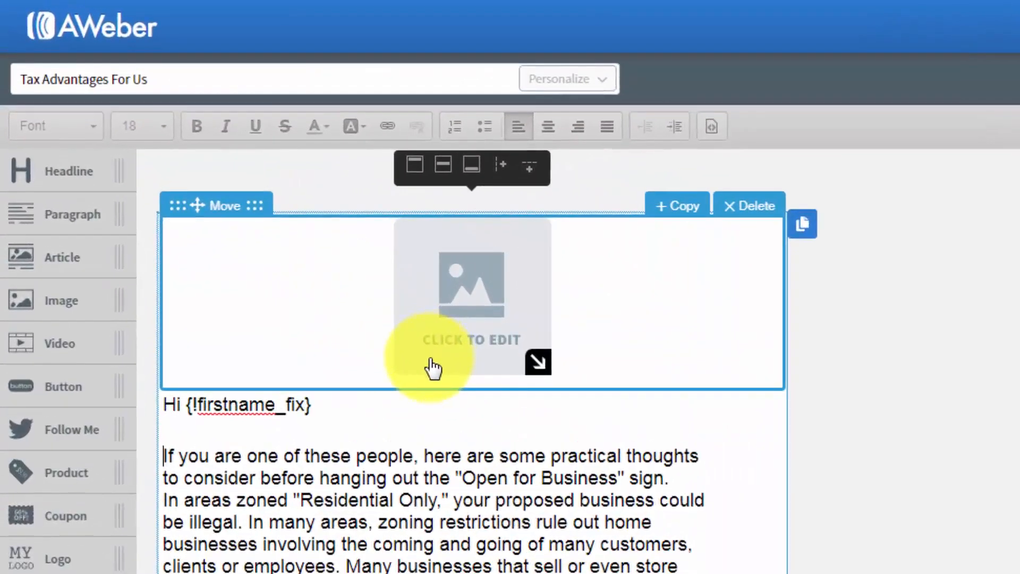
# - Delete the empty image block above the greeting line, and try a video block there with a pasted YouTube link before deleting it too
pyautogui.click(740, 207)
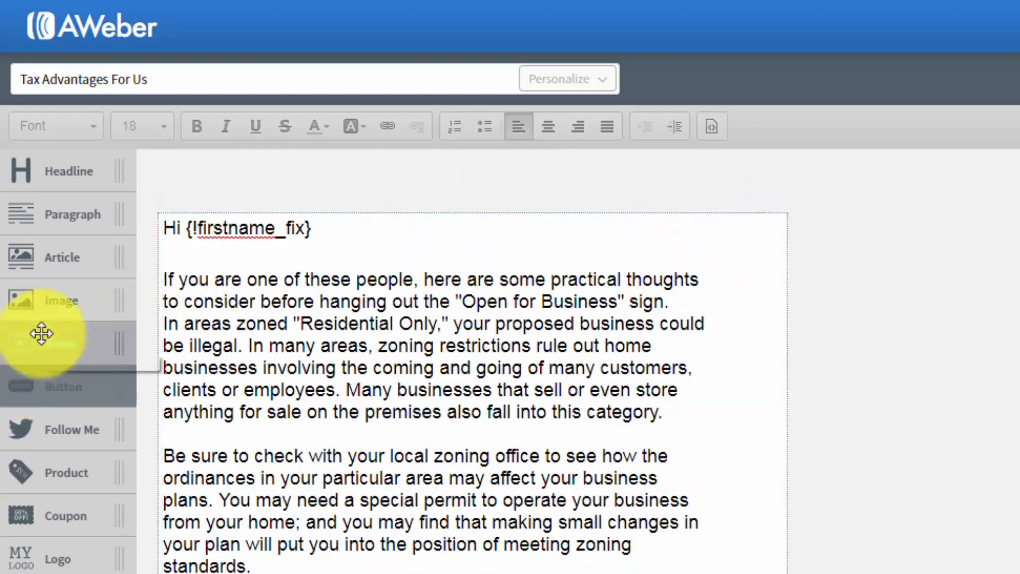
pyautogui.moveTo(56, 349); pyautogui.dragTo(265, 284)
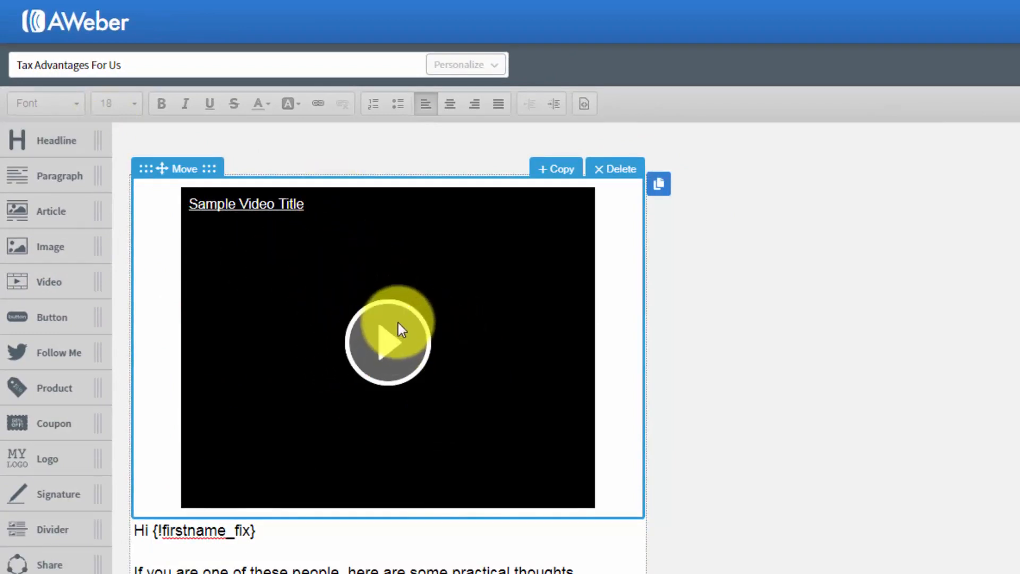
pyautogui.click(372, 288)
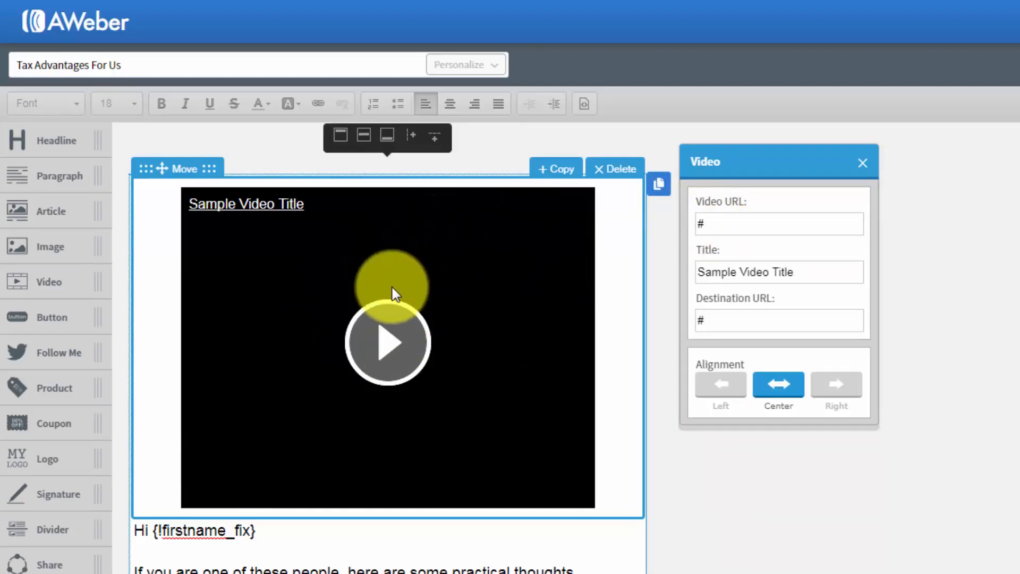
pyautogui.click(829, 224)
pyautogui.hotkey('ctrl', 'v')
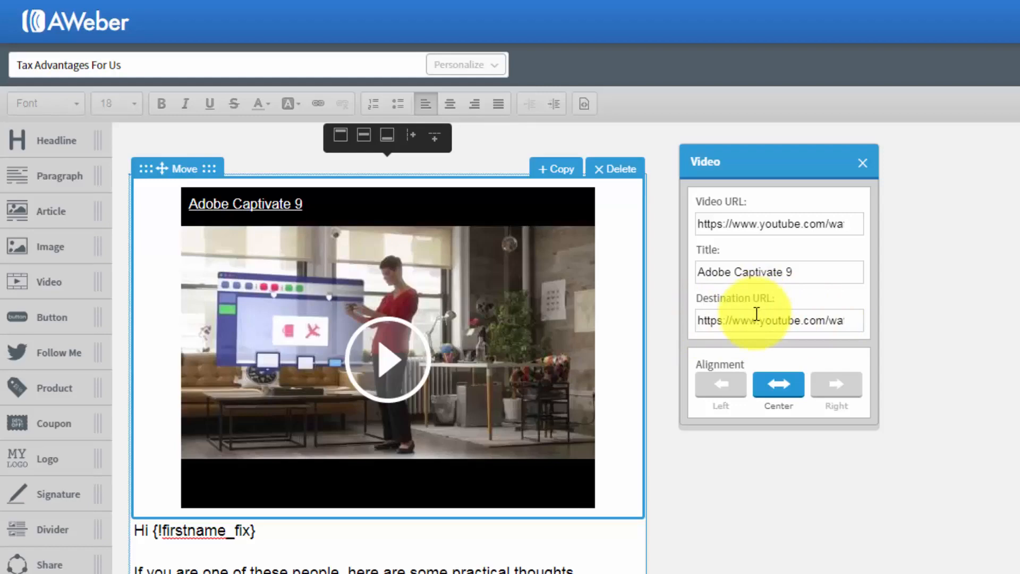
pyautogui.click(604, 168)
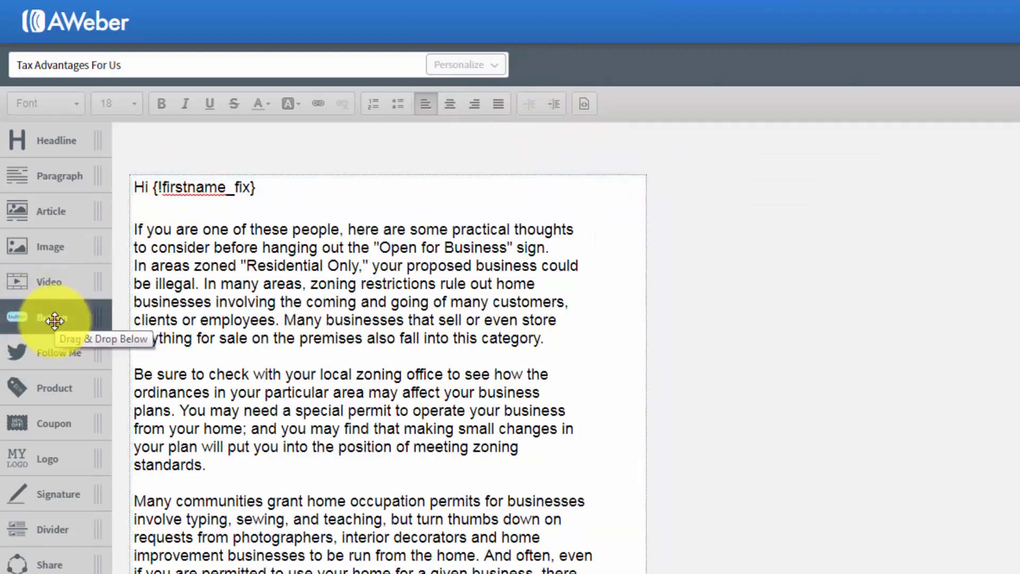
# - Try a "Click Here!" button block above the greeting line, view its settings, and delete that block again
pyautogui.moveTo(54, 321); pyautogui.dragTo(271, 235)
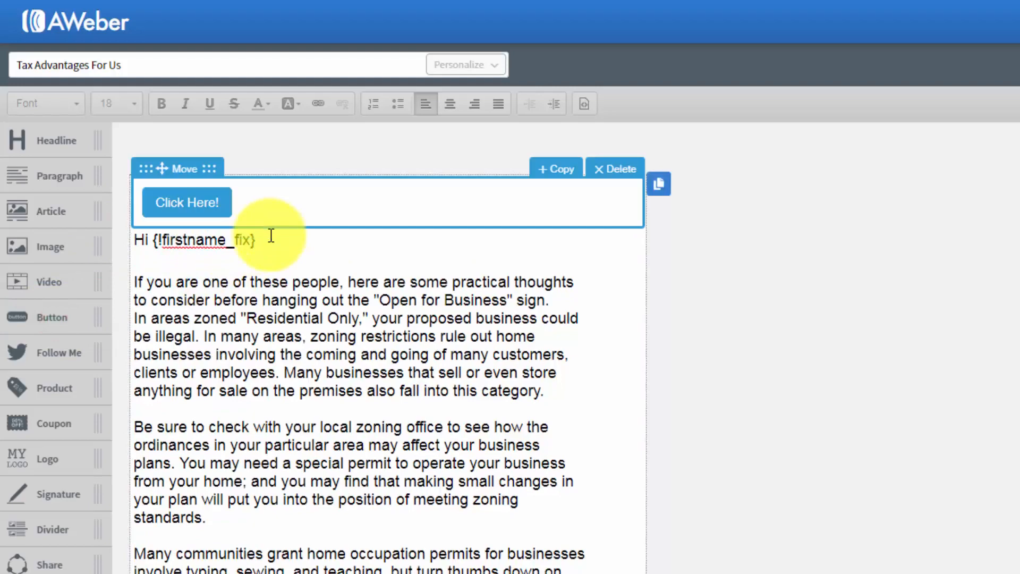
pyautogui.click(201, 202)
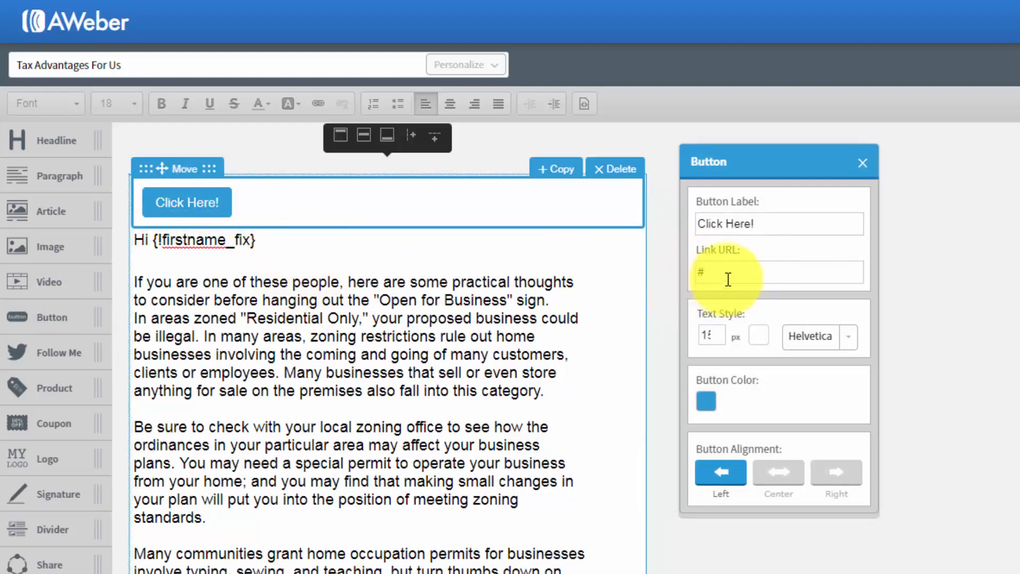
pyautogui.click(867, 169)
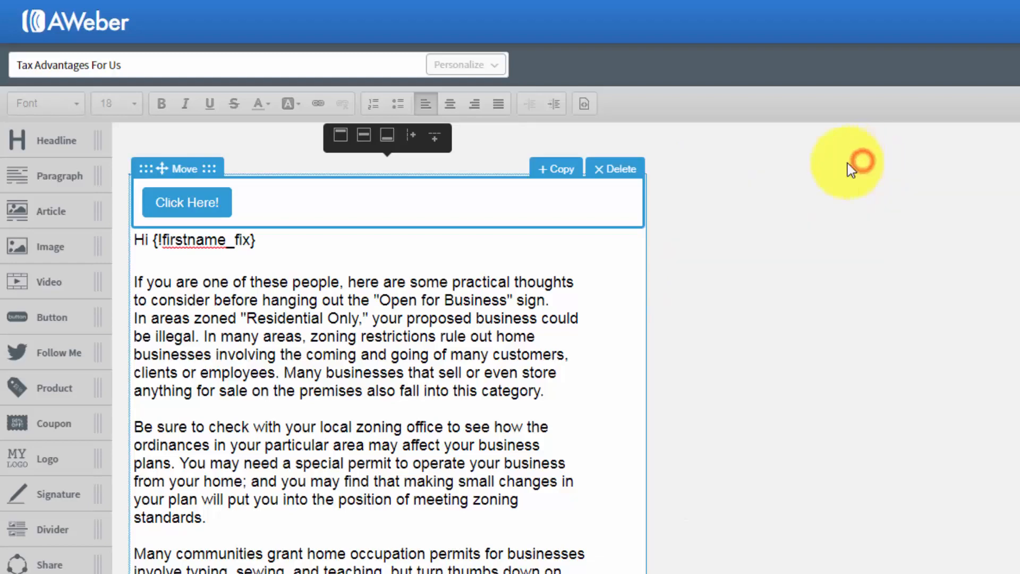
pyautogui.click(619, 168)
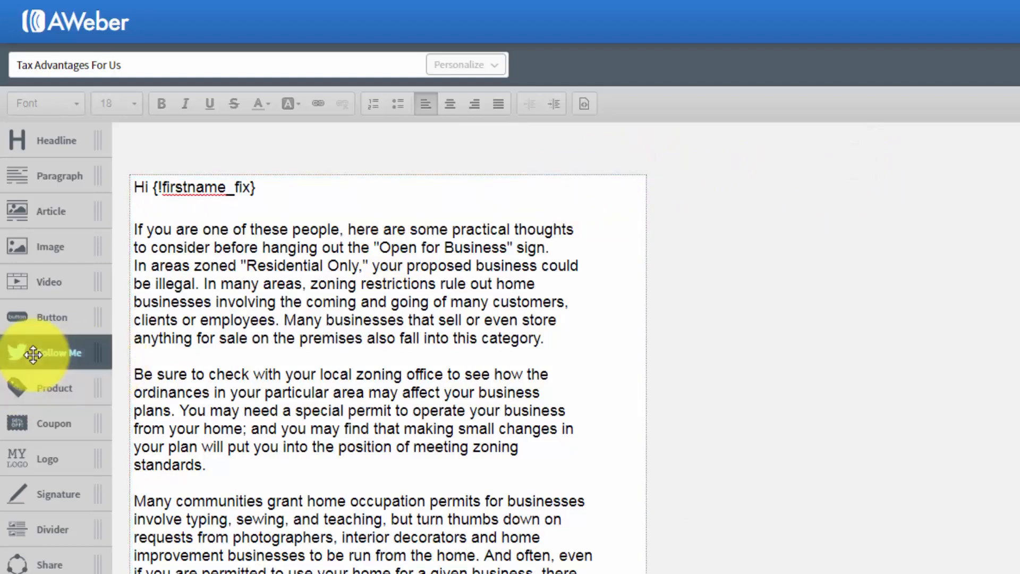
# - Try a Follow Me block with Facebook and Twitter icons above the greeting line, and delete that block again
pyautogui.moveTo(33, 354); pyautogui.dragTo(165, 222)
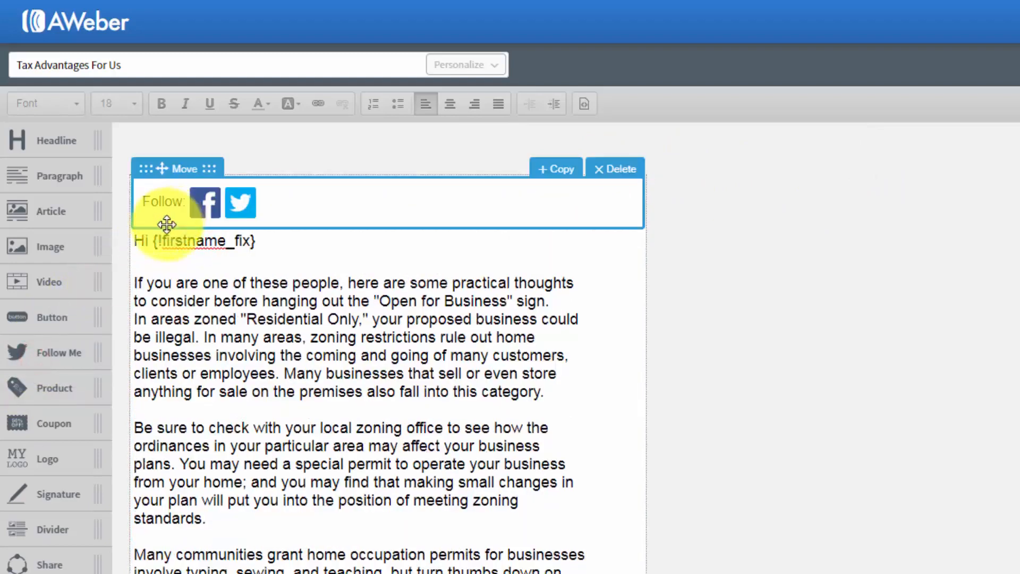
pyautogui.click(210, 202)
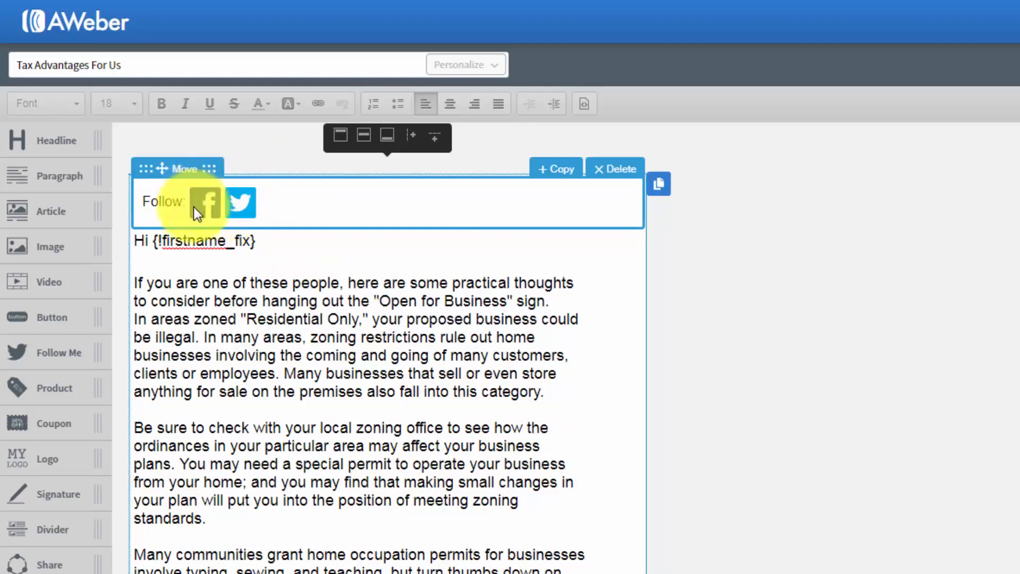
pyautogui.click(608, 173)
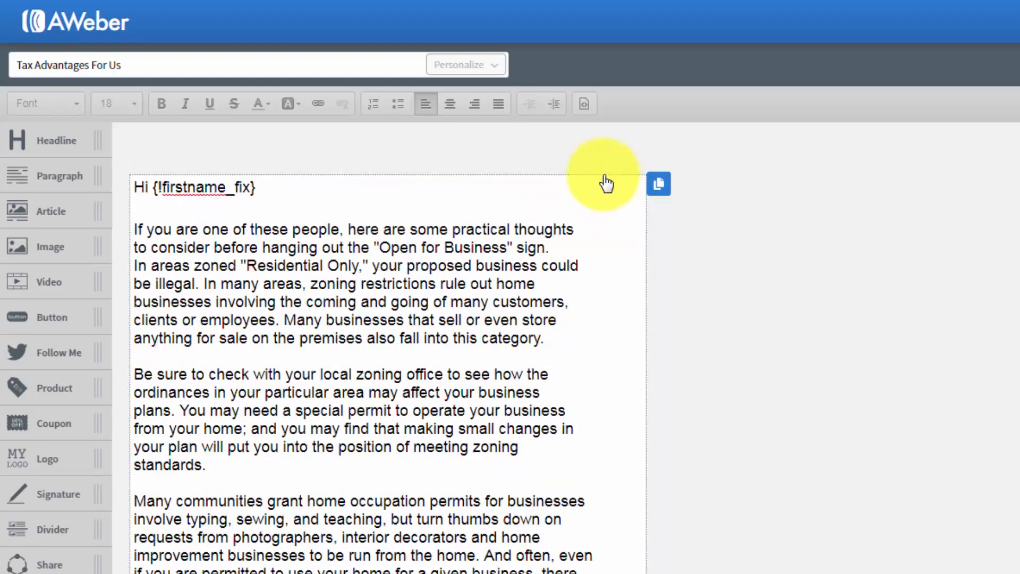
# - Try a product block above the greeting line, view its image and product settings, and delete that block again
pyautogui.moveTo(47, 393); pyautogui.dragTo(241, 237)
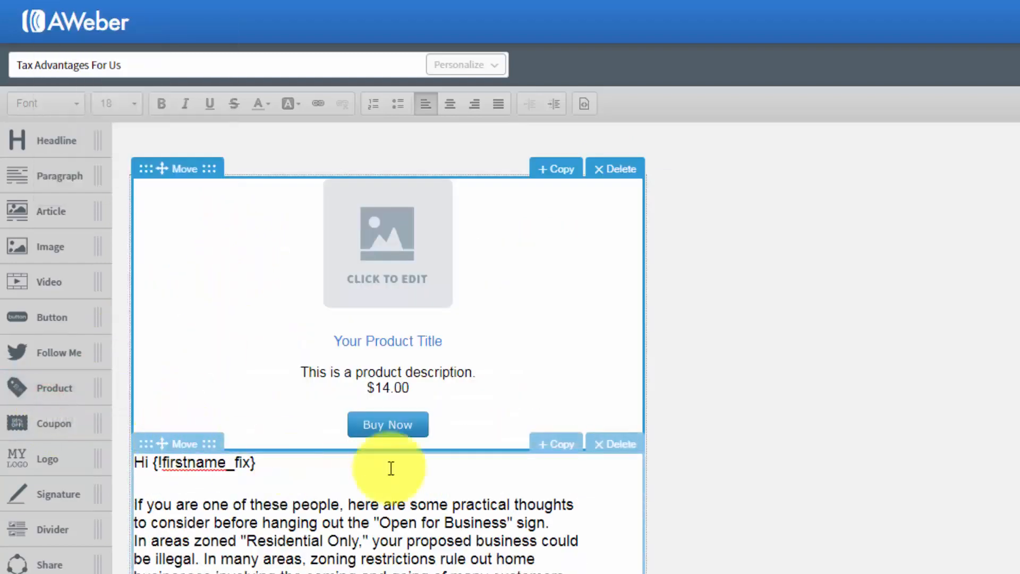
pyautogui.click(387, 270)
pyautogui.click(381, 269)
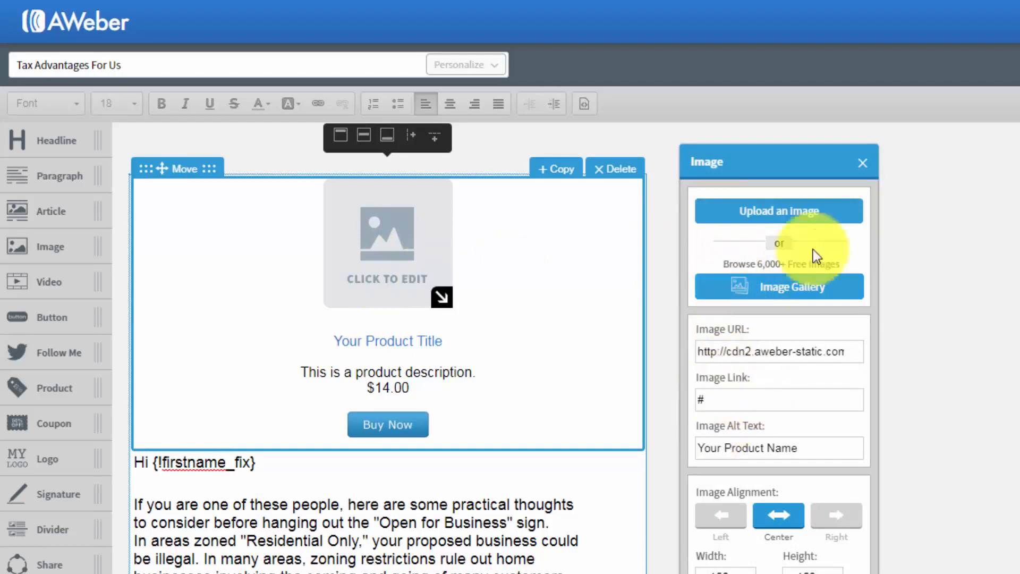
pyautogui.click(859, 163)
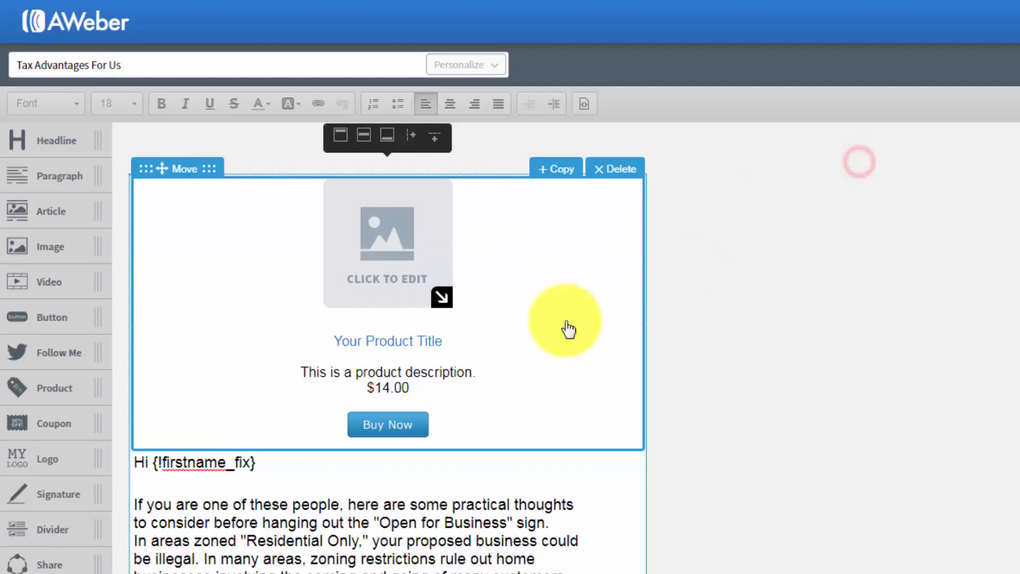
pyautogui.click(427, 342)
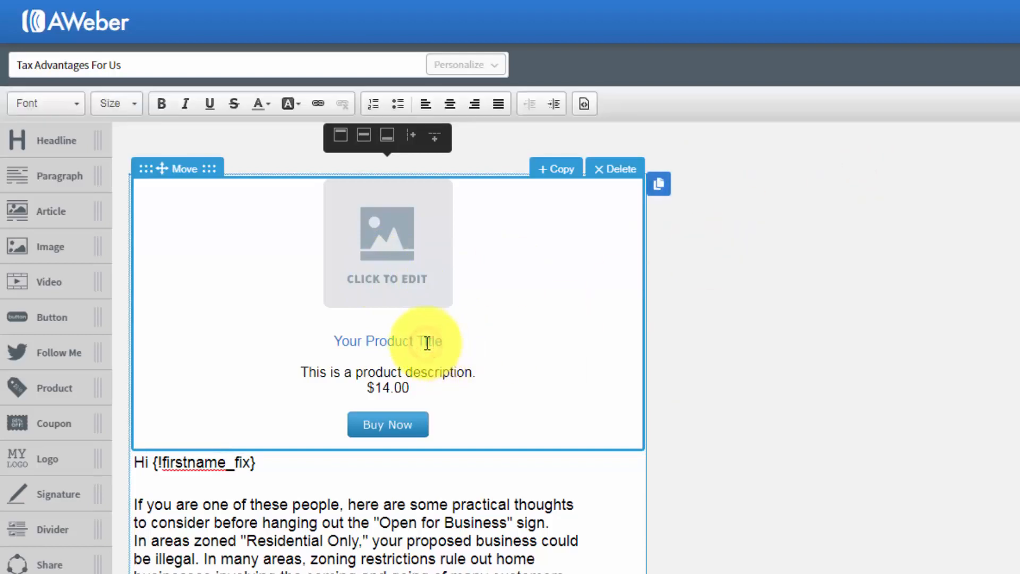
pyautogui.click(397, 423)
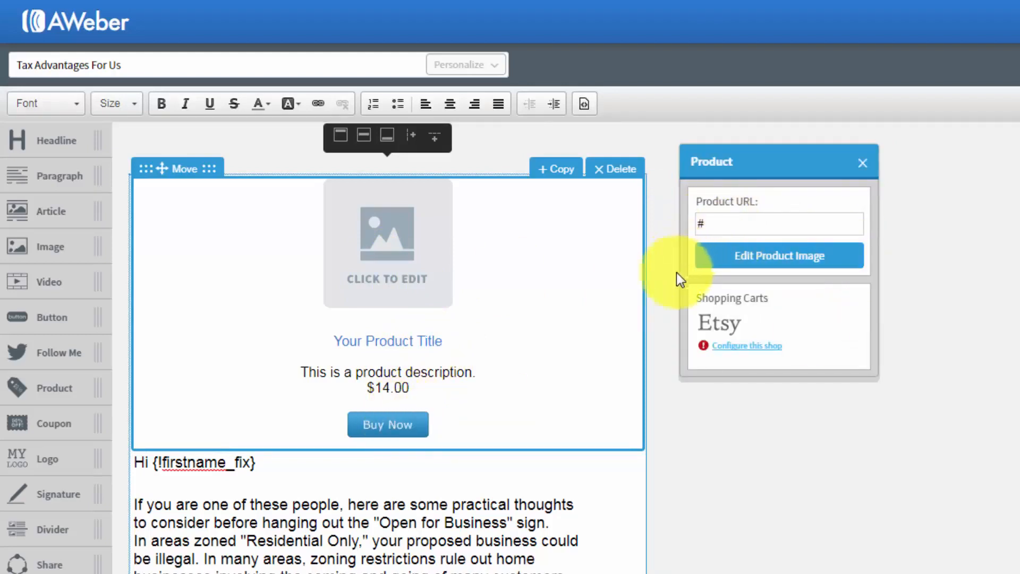
pyautogui.click(859, 165)
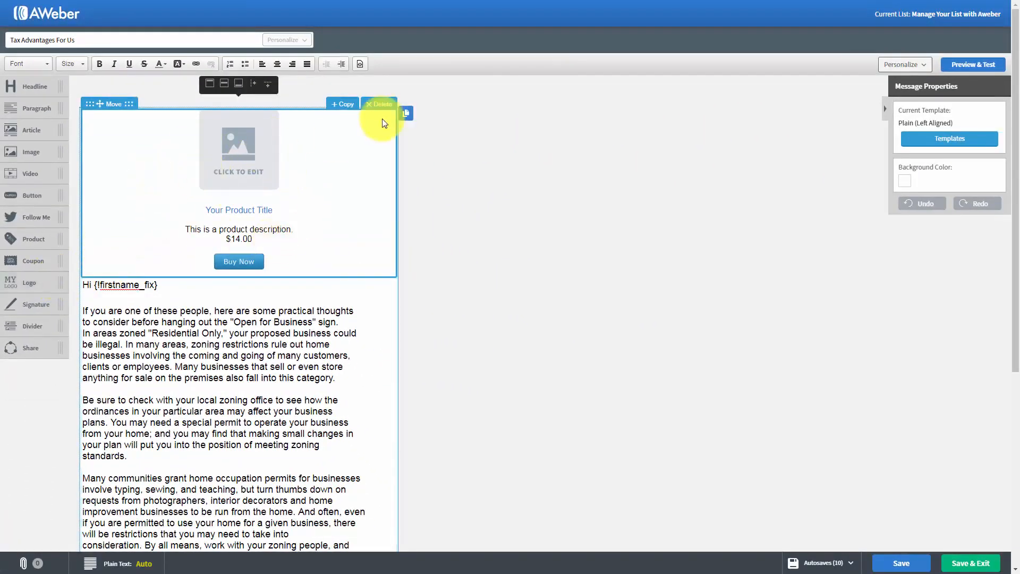
pyautogui.click(379, 105)
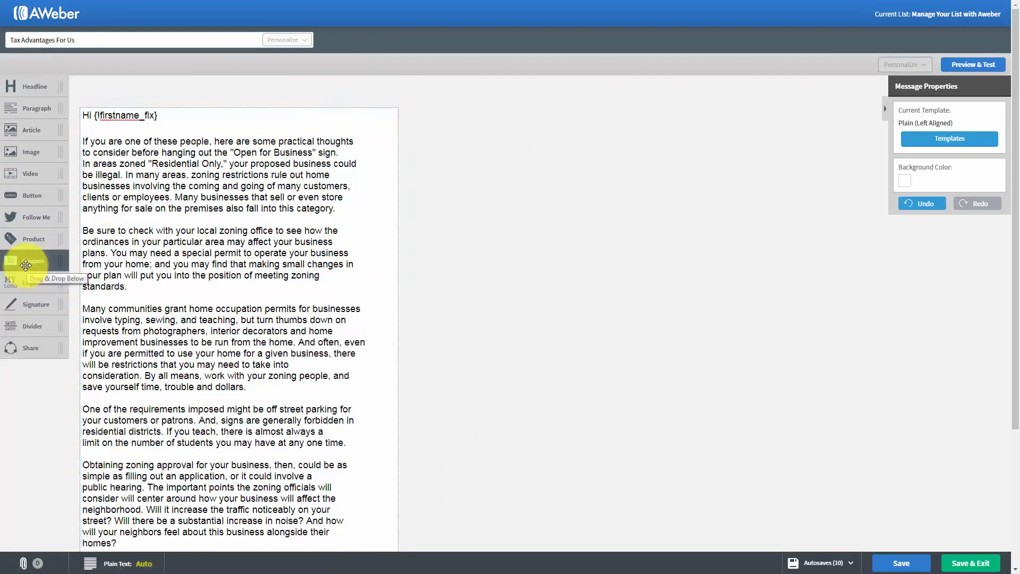
# - Try a coupon block above the greeting line, view its border settings, and delete that block again
pyautogui.moveTo(26, 265); pyautogui.dragTo(219, 146)
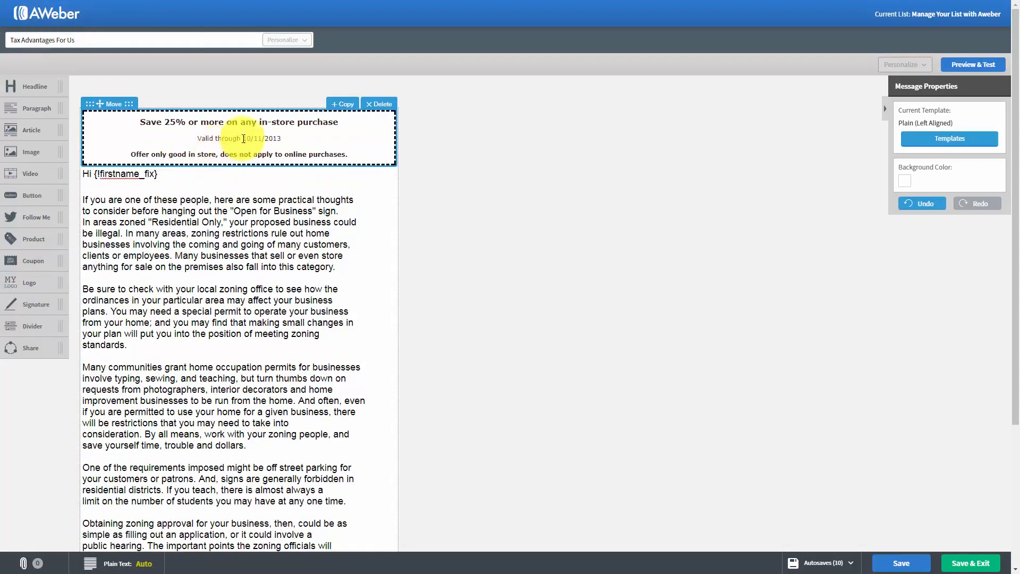
pyautogui.click(242, 138)
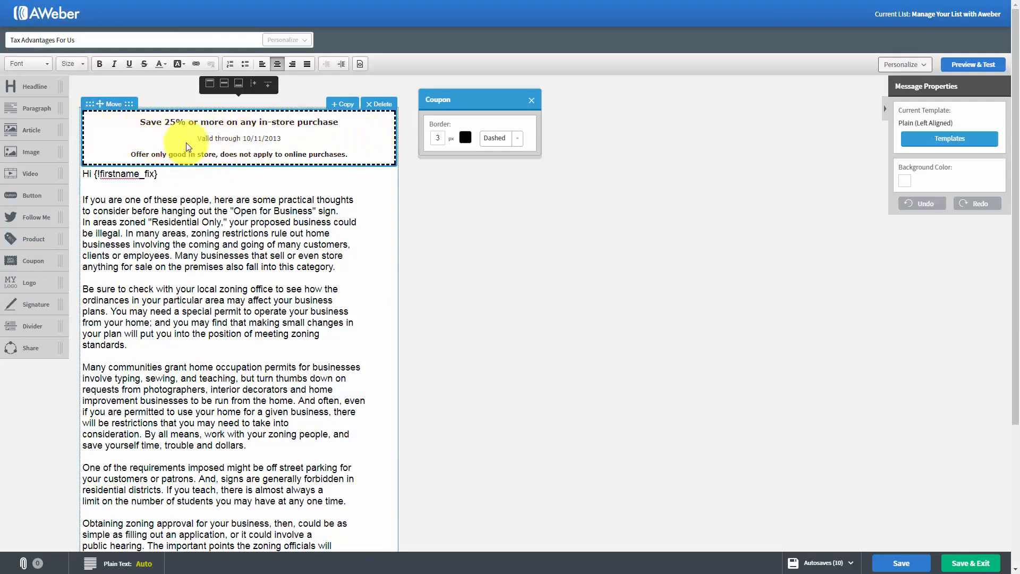
pyautogui.click(531, 100)
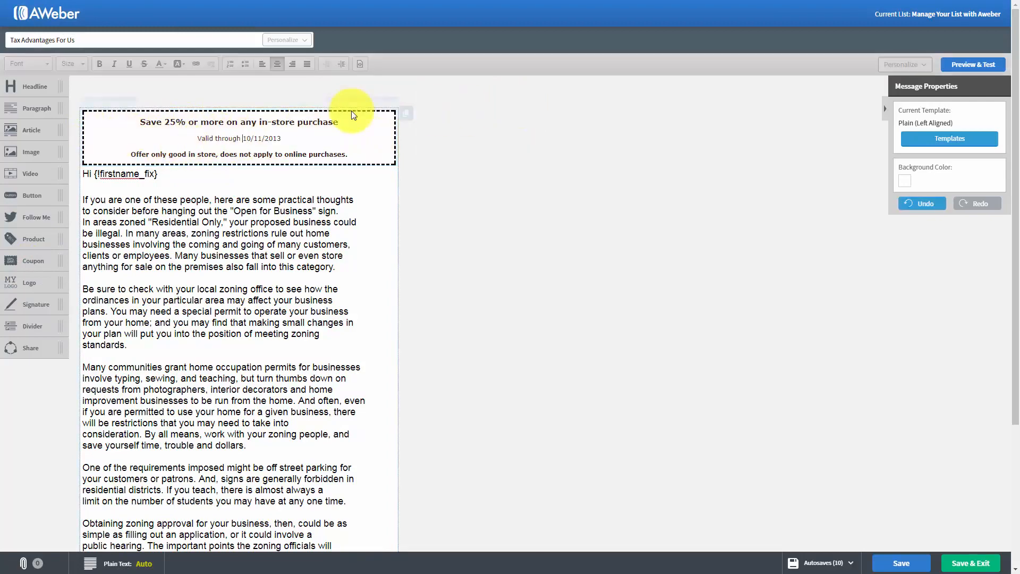
pyautogui.click(372, 106)
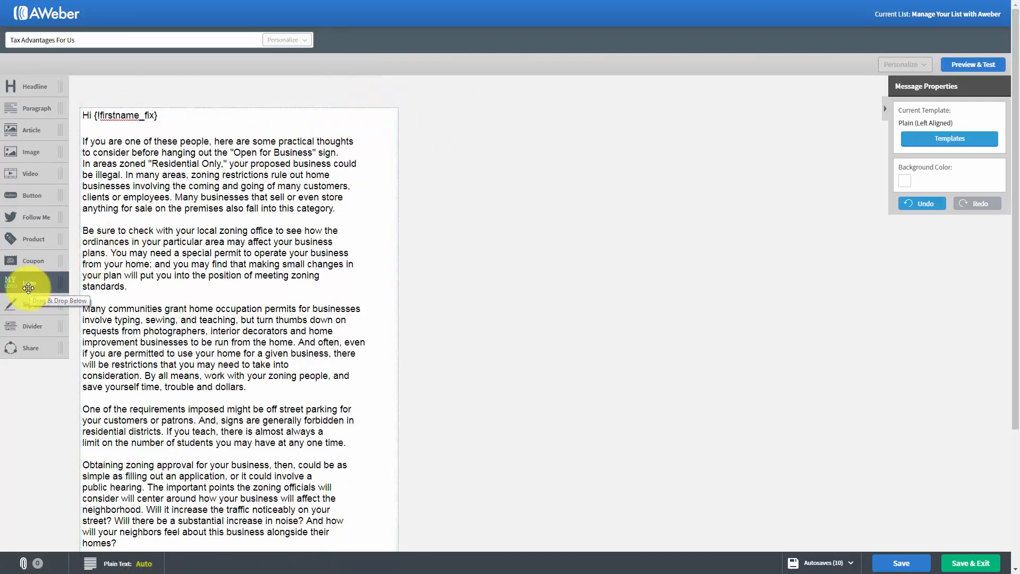
# - Try a logo block above the greeting line, shrink the logo to about 258 by 181 px, and delete that block again
pyautogui.moveTo(32, 281); pyautogui.dragTo(129, 166)
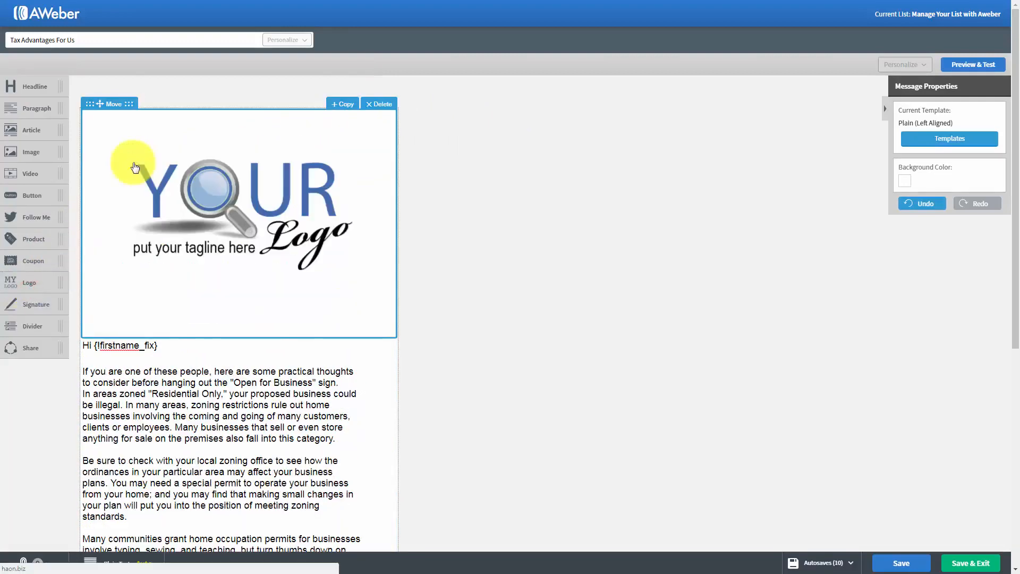
pyautogui.click(234, 215)
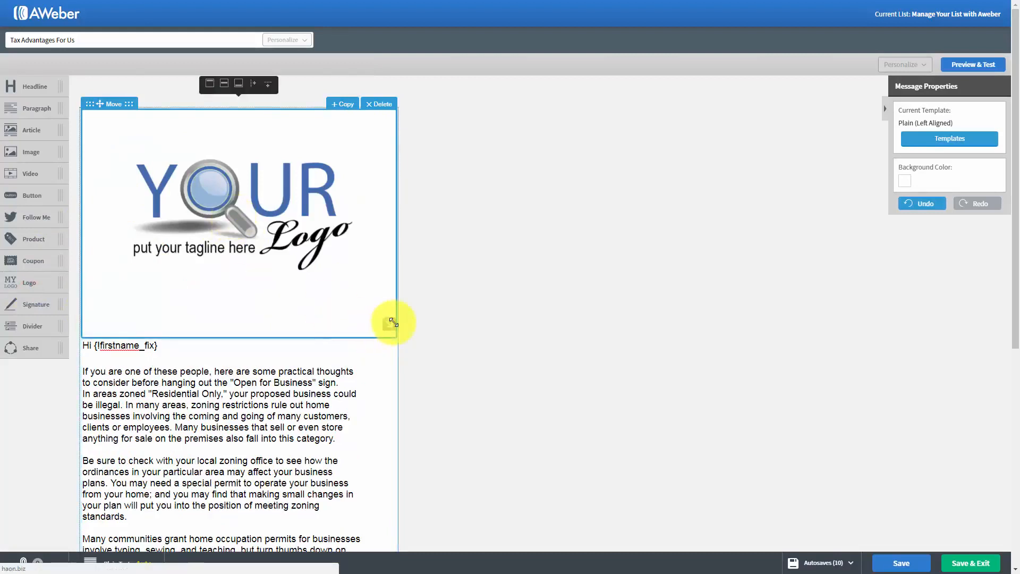
pyautogui.moveTo(389, 324); pyautogui.dragTo(256, 189)
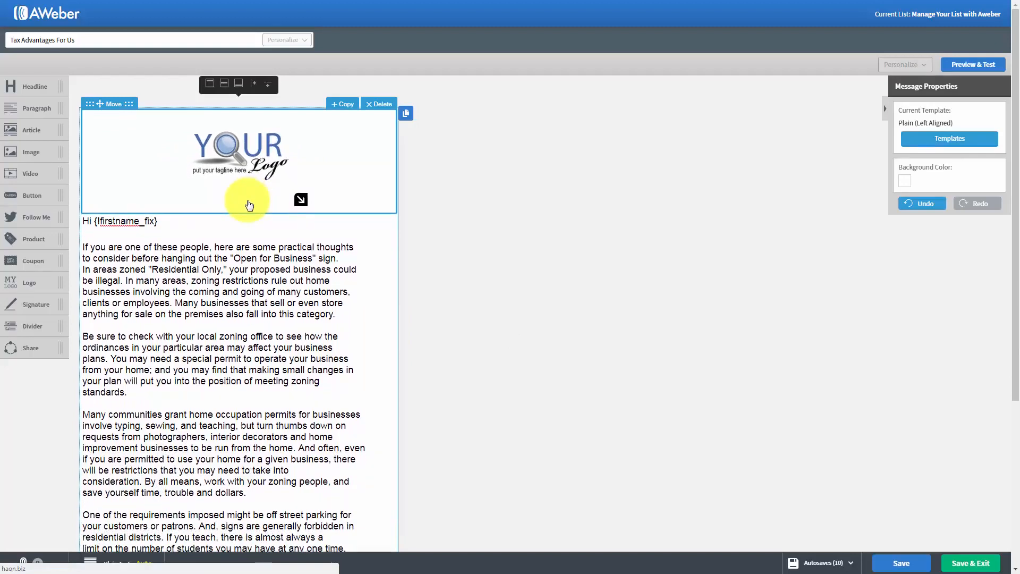
pyautogui.click(255, 179)
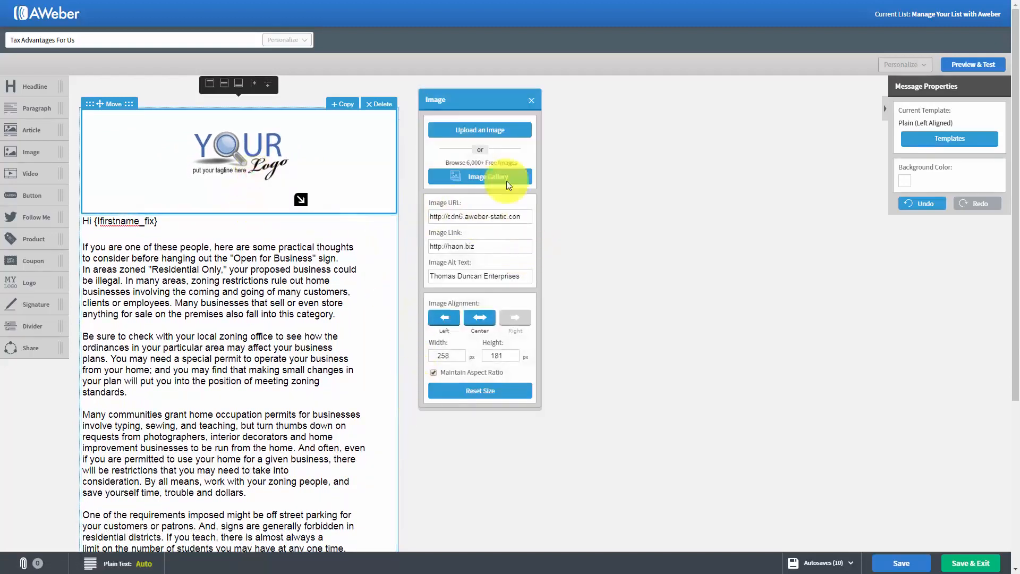
pyautogui.click(530, 101)
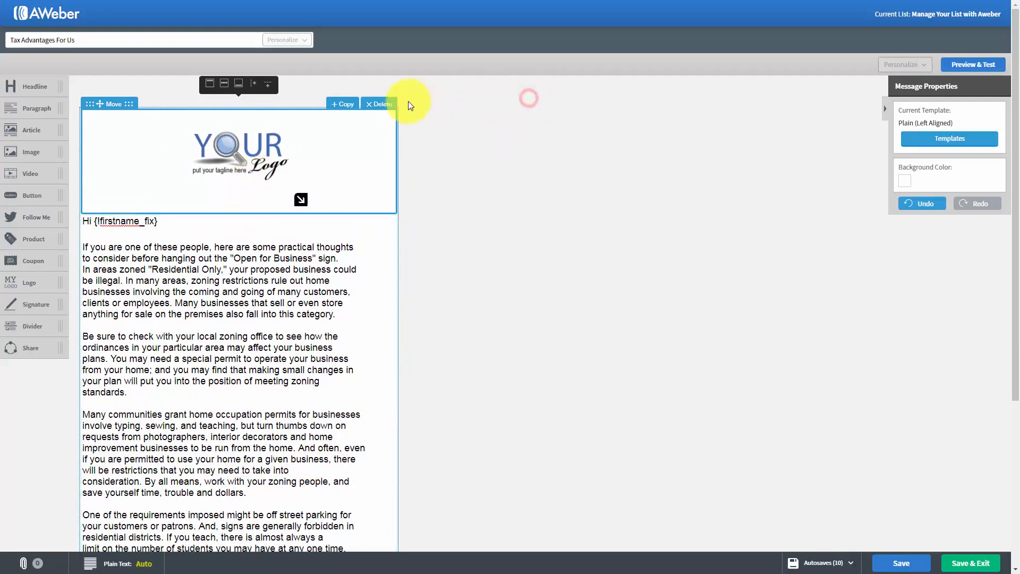
pyautogui.click(391, 106)
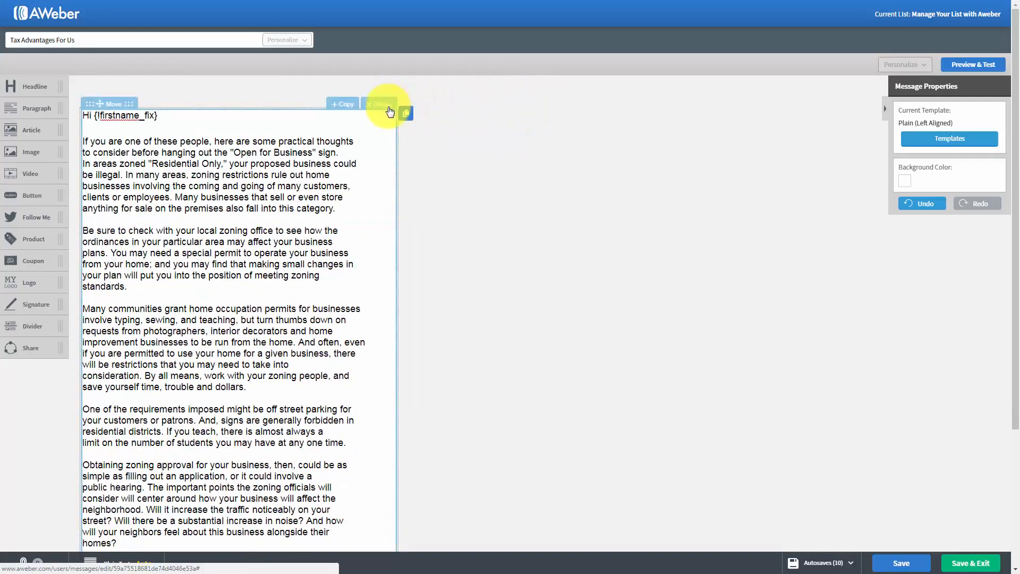
# - Try a signature block below the last paragraph of the message, and delete that block again
pyautogui.scroll(-2, 201, 297)
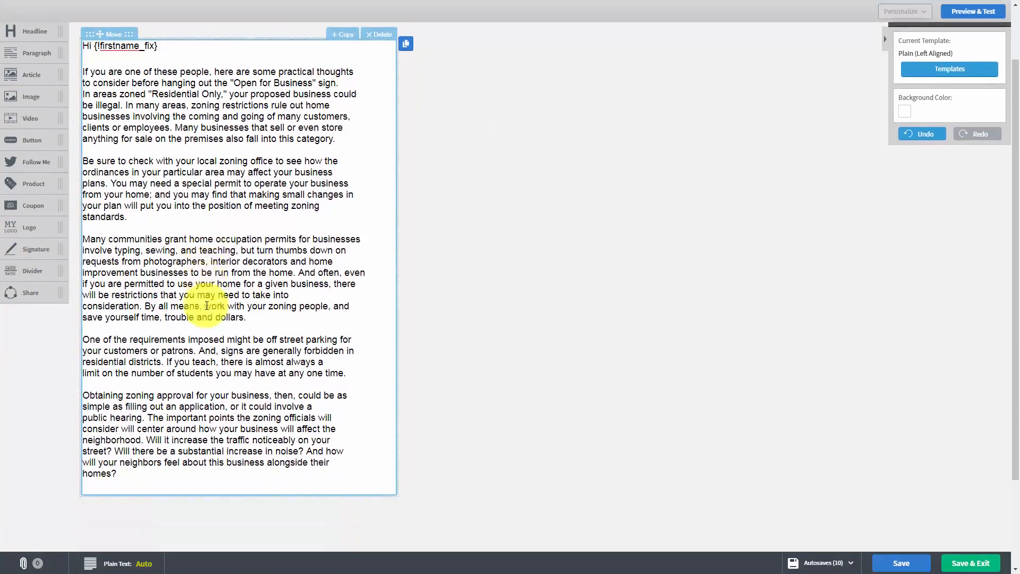
pyautogui.moveTo(21, 247)
pyautogui.mouseDown()
pyautogui.moveTo(43, 271)
pyautogui.moveTo(120, 441)
pyautogui.moveTo(145, 427)
pyautogui.mouseUp()
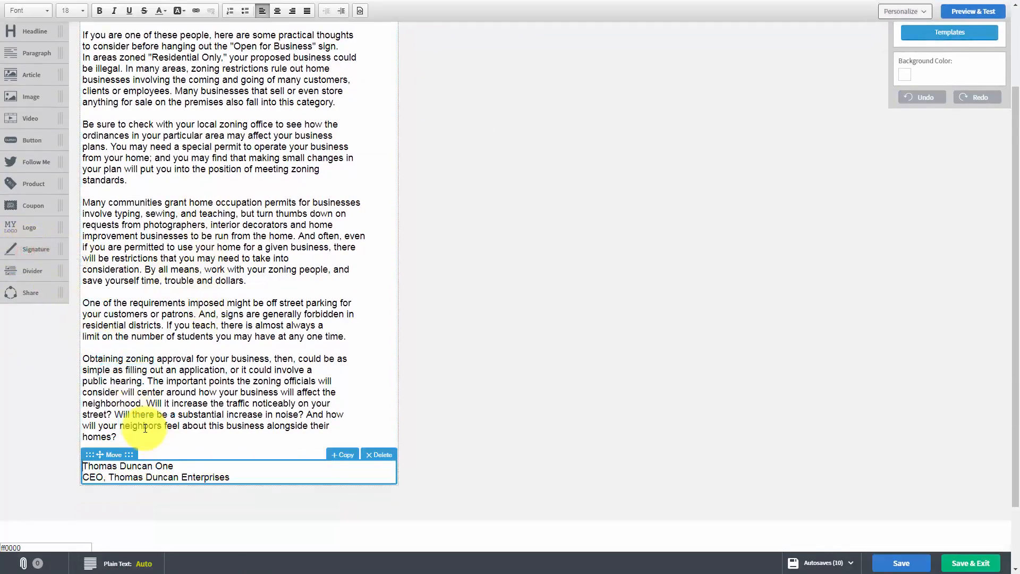
pyautogui.click(377, 452)
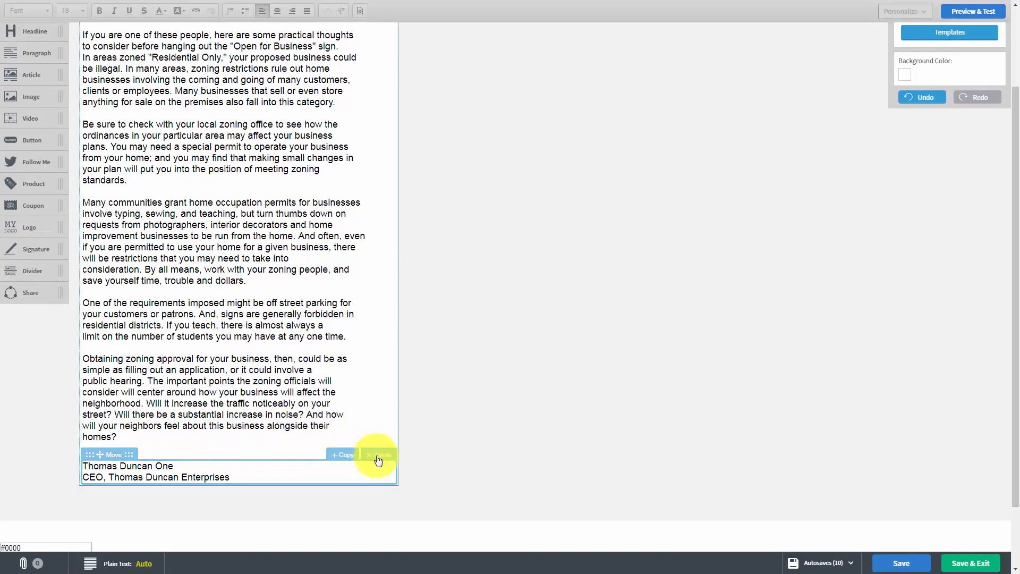
pyautogui.click(378, 455)
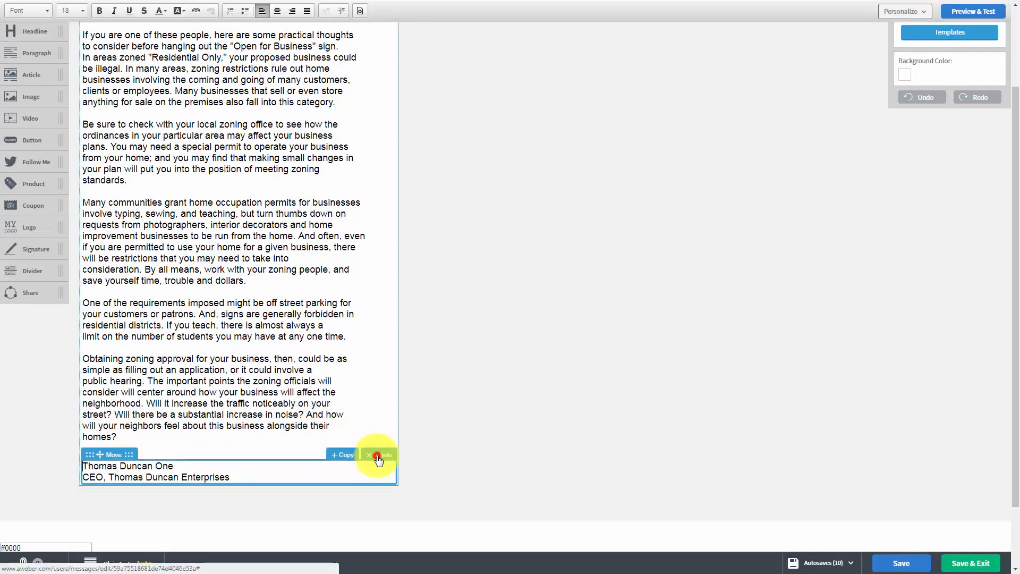
pyautogui.click(378, 457)
# - Try a dashed divider block below the last paragraph of the message, and delete that block again
pyautogui.moveTo(31, 248)
pyautogui.mouseDown()
pyautogui.moveTo(20, 268)
pyautogui.moveTo(110, 360)
pyautogui.moveTo(126, 362)
pyautogui.moveTo(112, 361)
pyautogui.mouseUp()
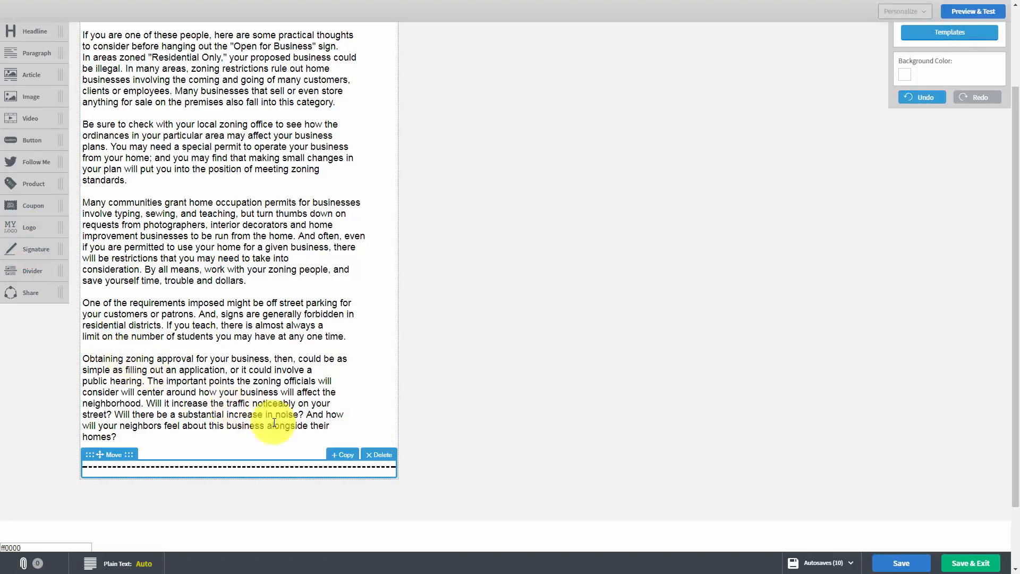
pyautogui.click(372, 450)
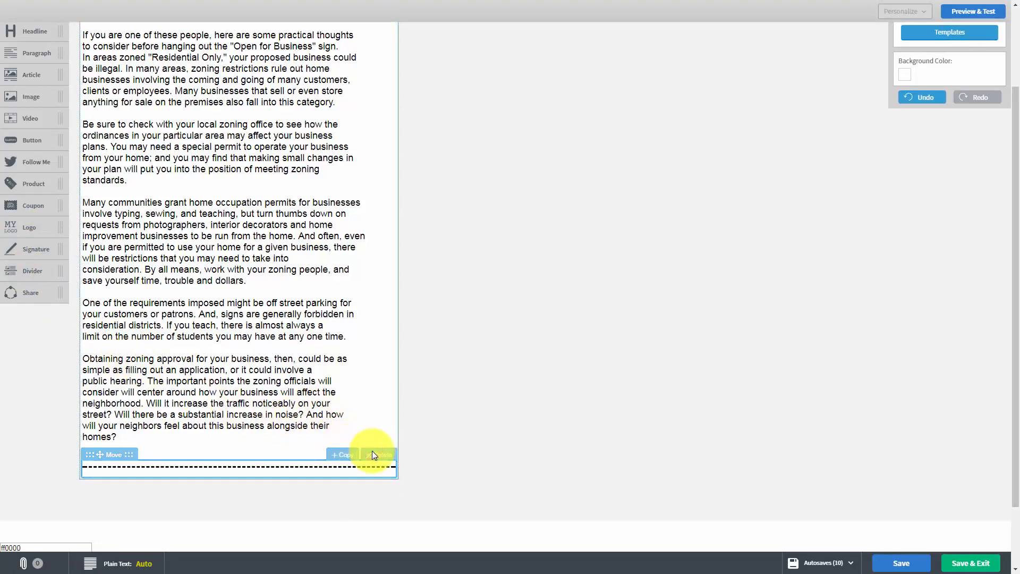
pyautogui.click(243, 394)
pyautogui.scroll(-1, 243, 394)
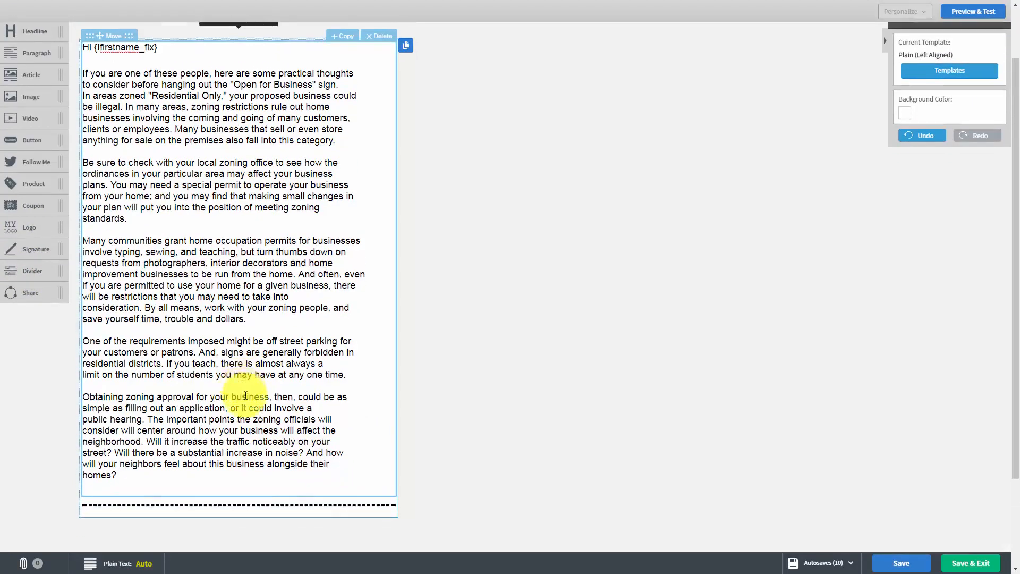
pyautogui.click(379, 461)
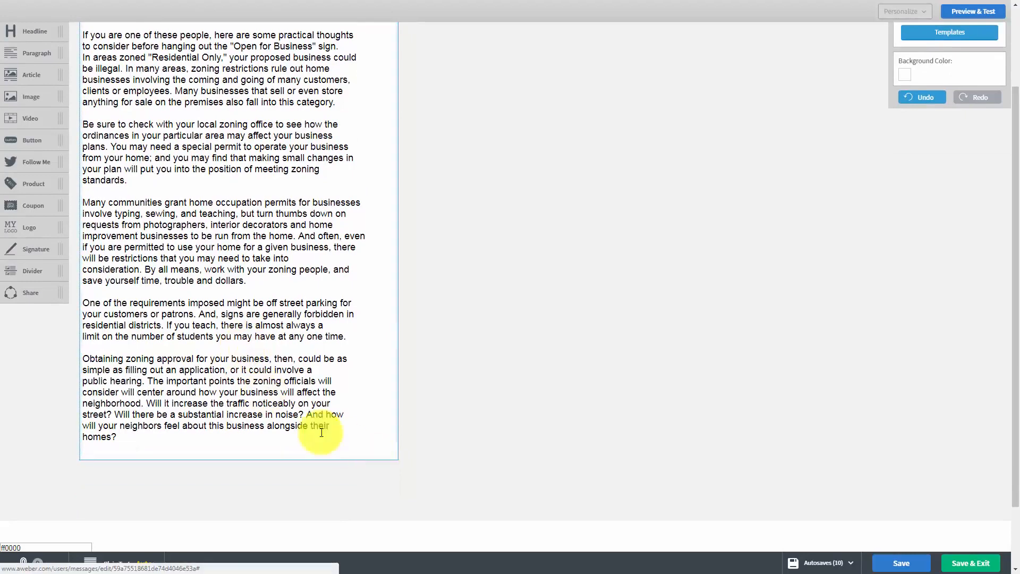
# - Insert a share block with social network icons below the last paragraph, and open the list of autosaved message versions
pyautogui.moveTo(24, 292); pyautogui.dragTo(186, 486)
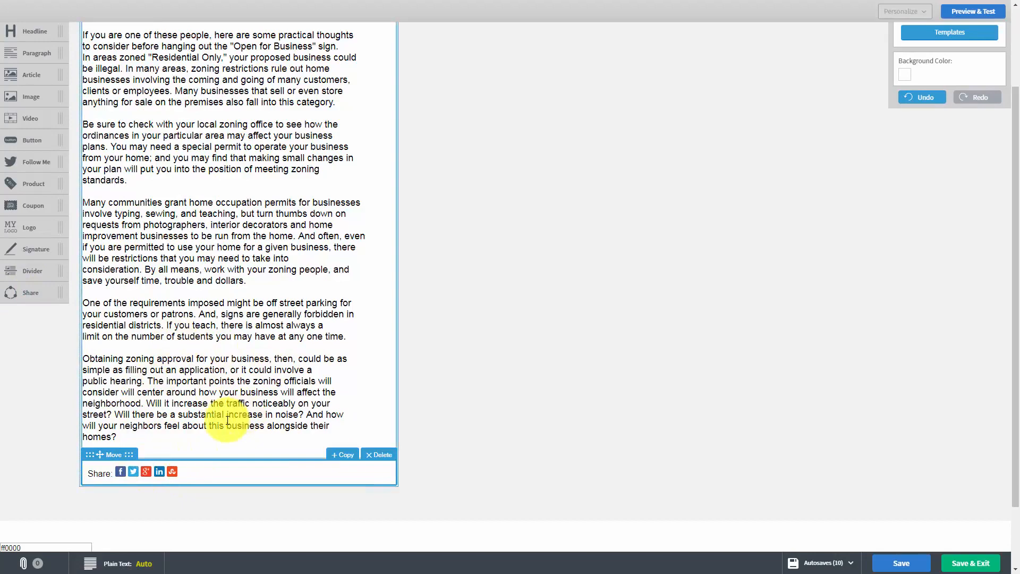
pyautogui.scroll(2, 365, 276)
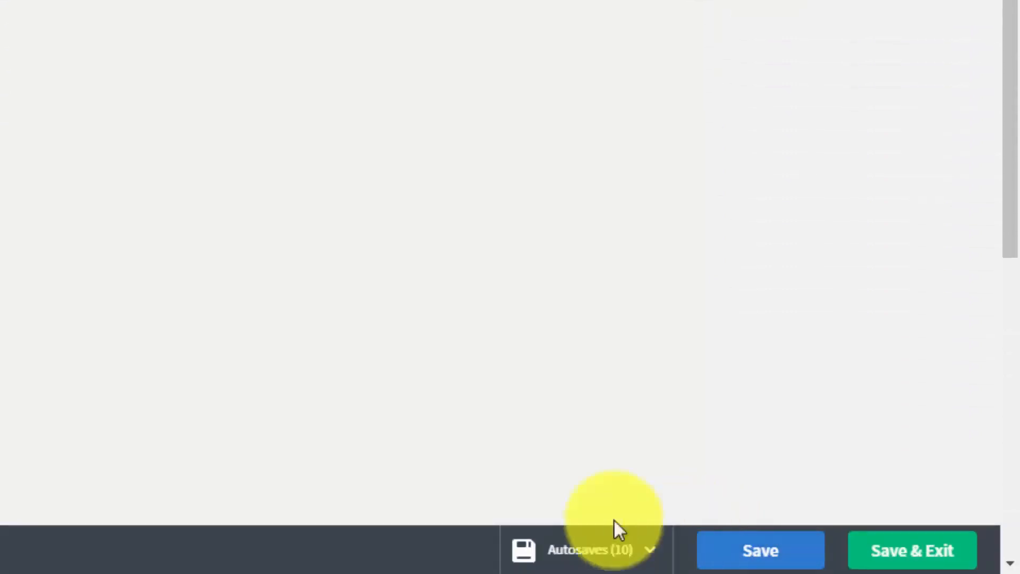
pyautogui.click(650, 552)
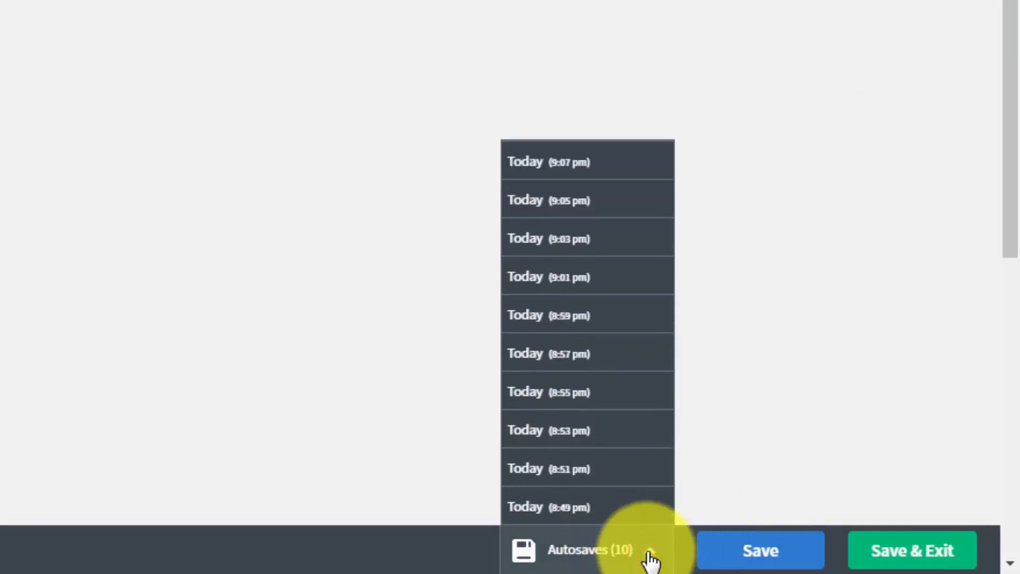